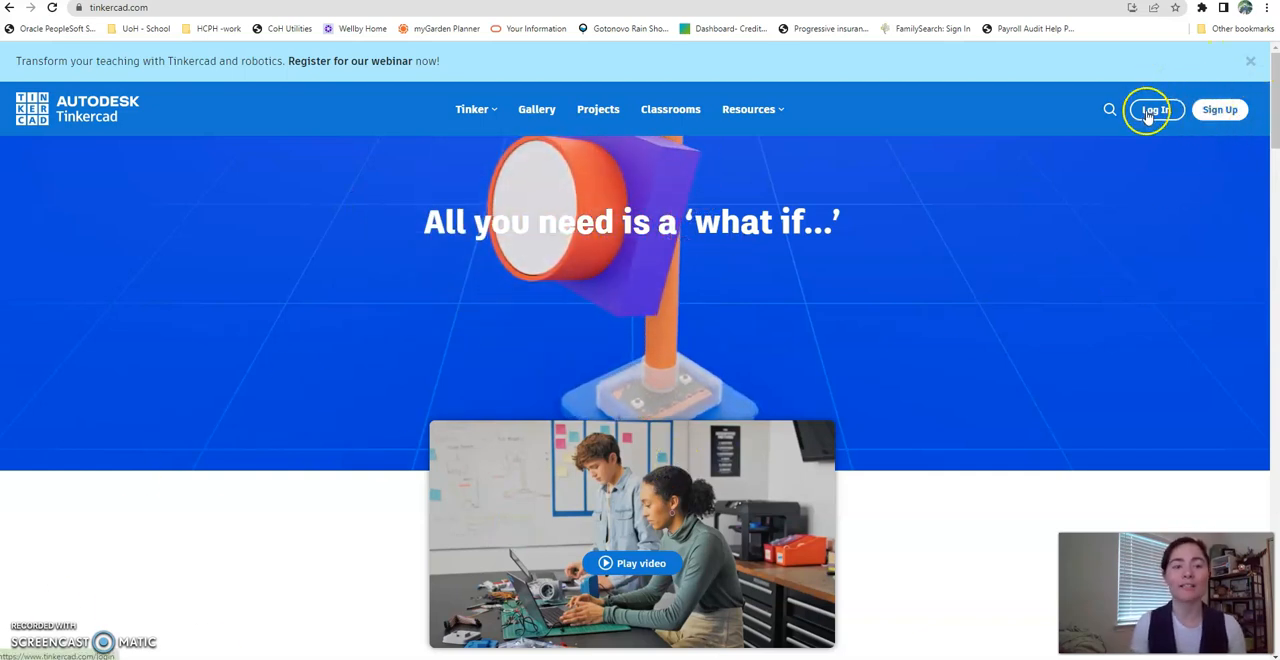
- Log in to the Tinkercad account and create a new 3D design
click(1154, 110)
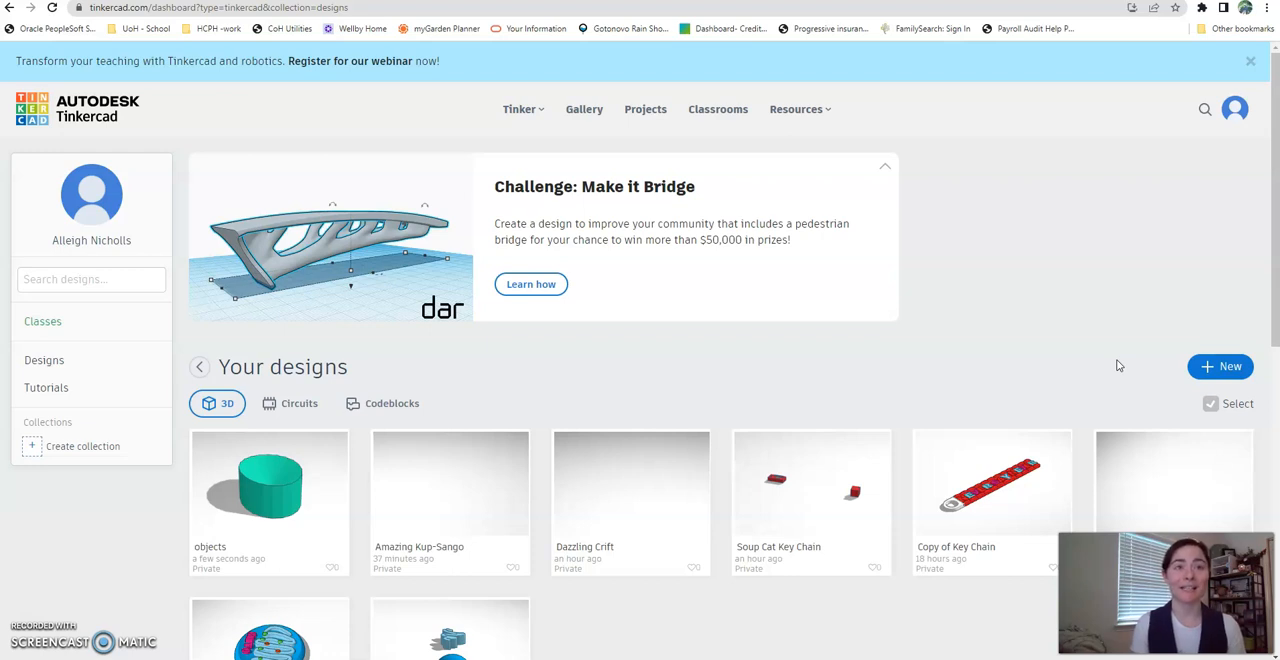
click(1234, 368)
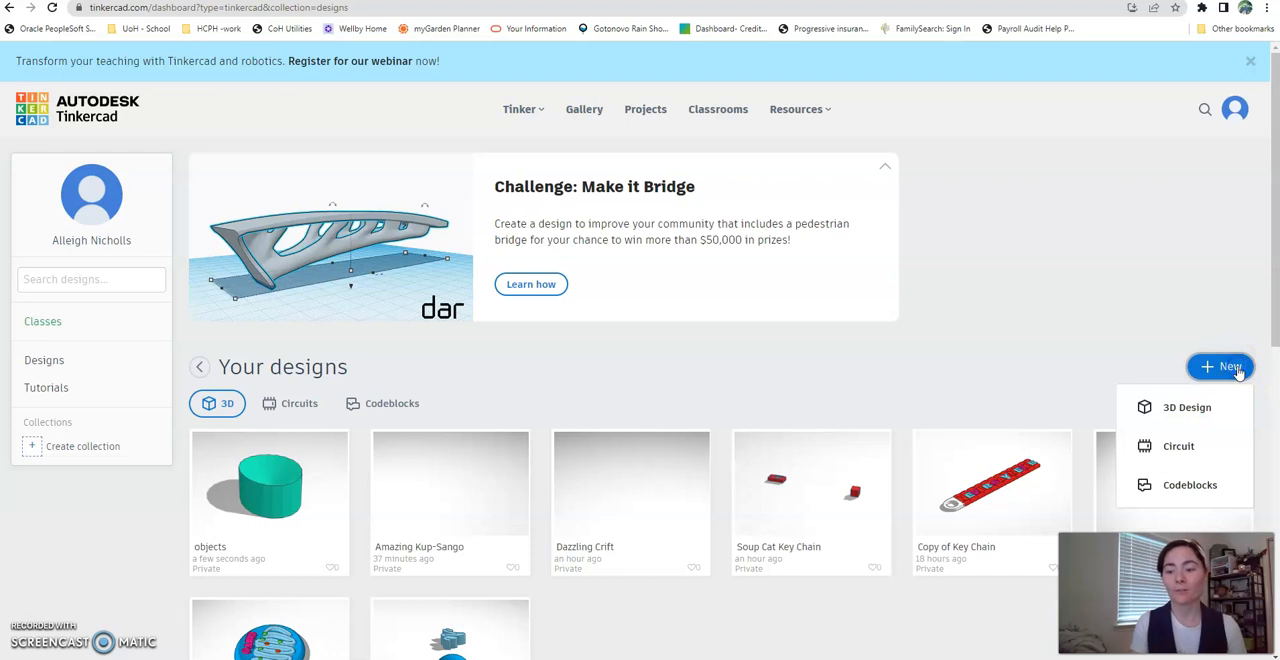
click(1190, 418)
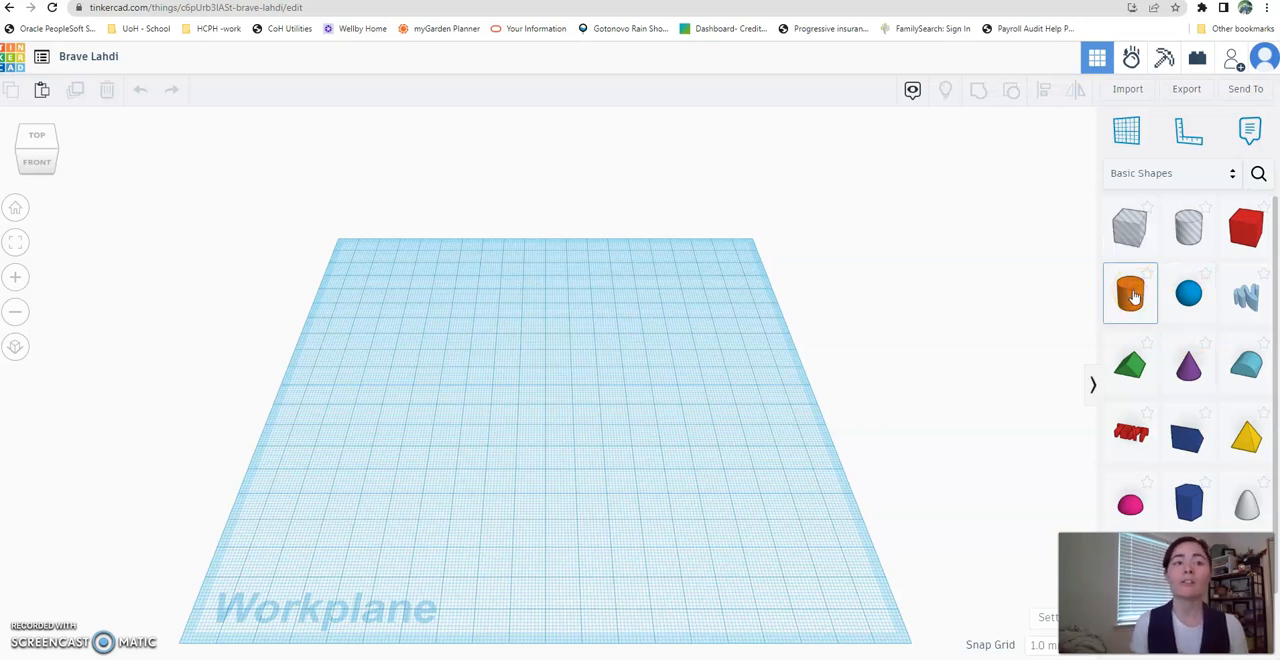
- Place a solid cylinder near the middle of the workplane
drag(1133, 296, 558, 392)
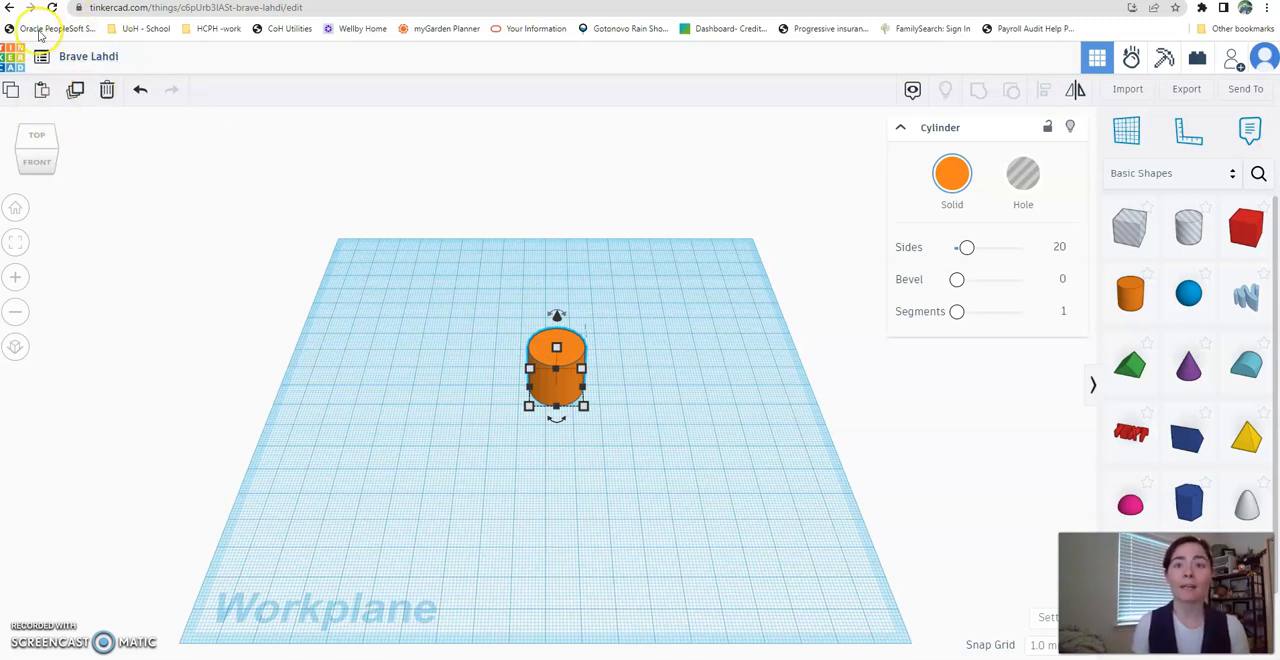
- Inspect the cylinder from the front, left, back and bottom, and return to the home view
click(45, 165)
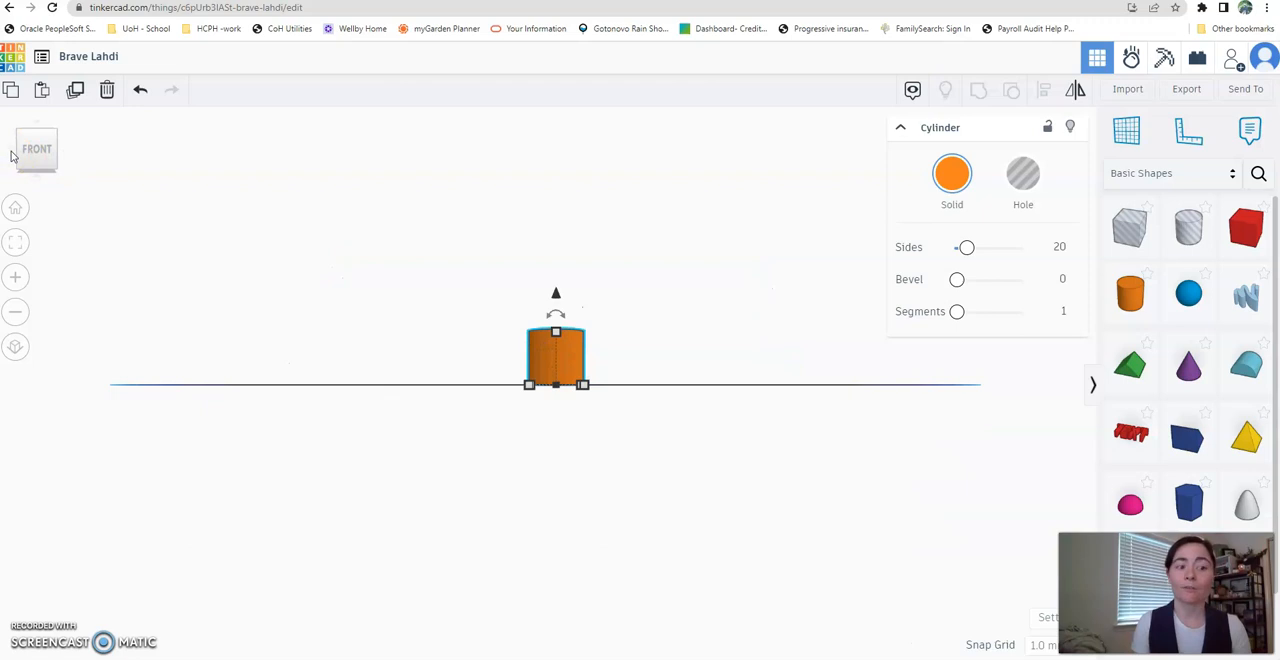
click(11, 152)
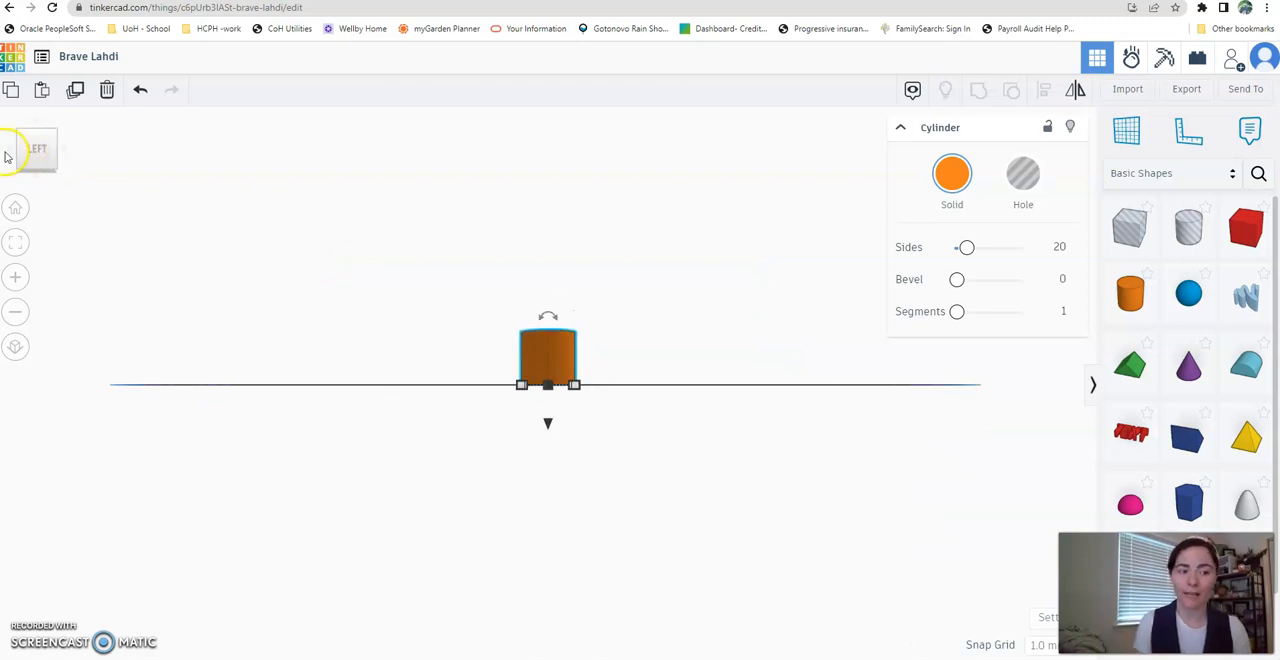
click(10, 158)
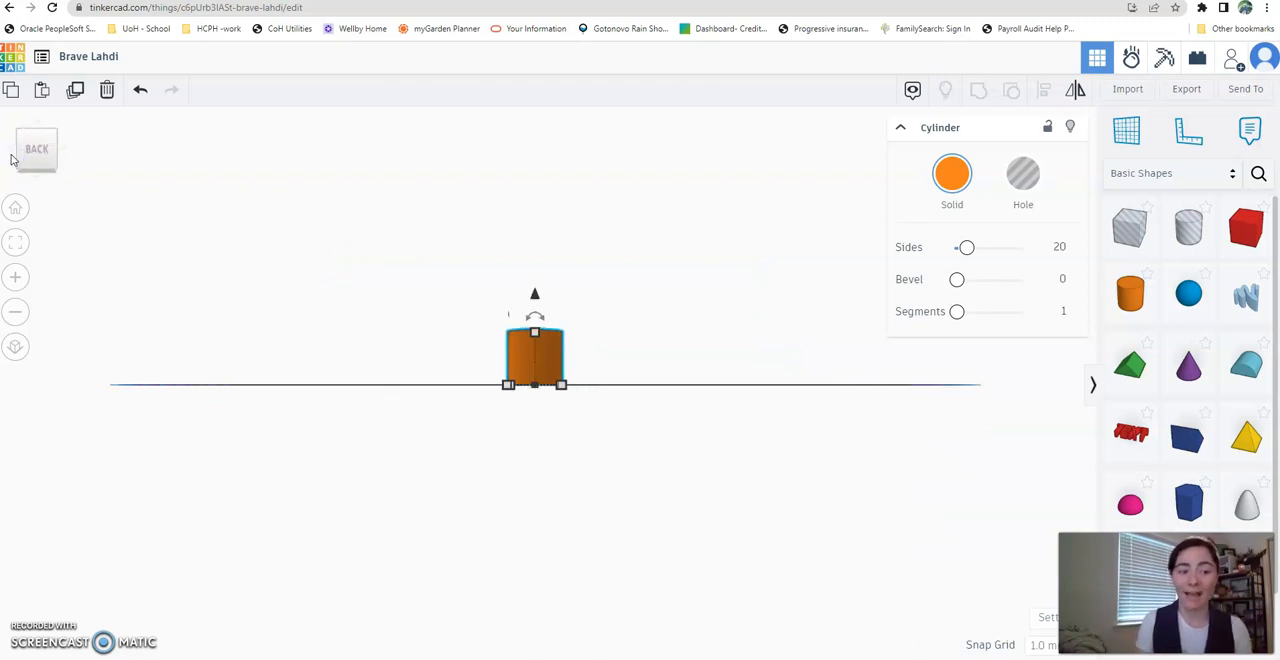
click(35, 180)
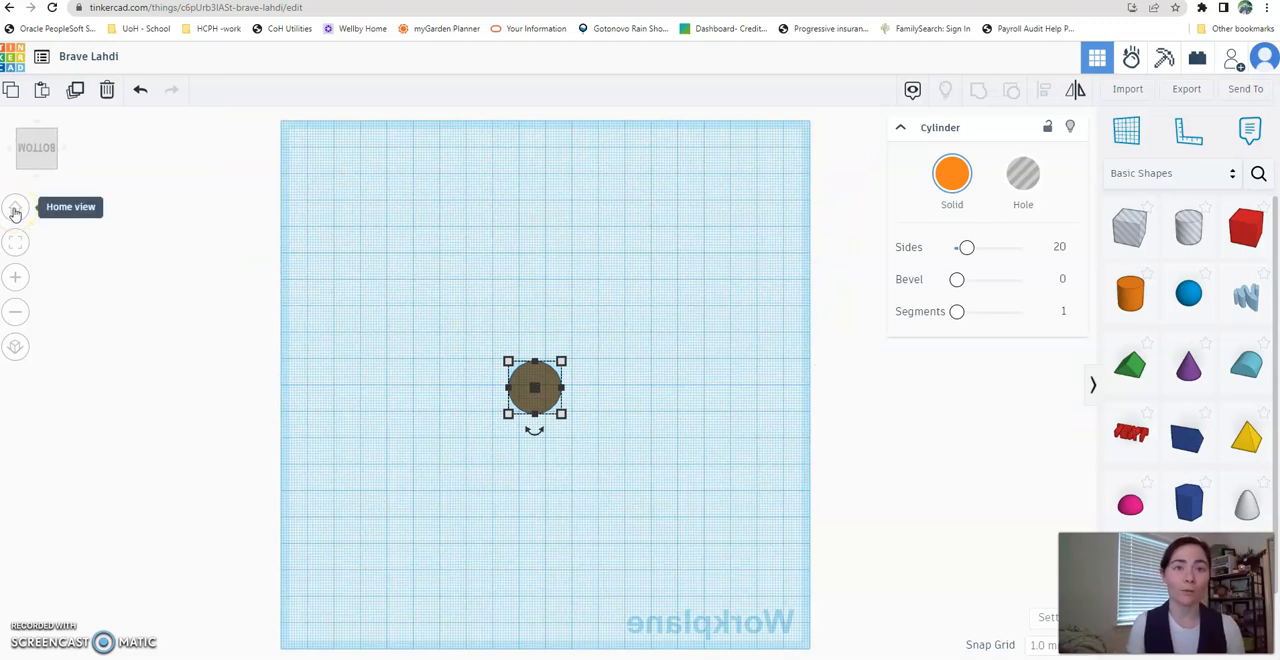
click(15, 210)
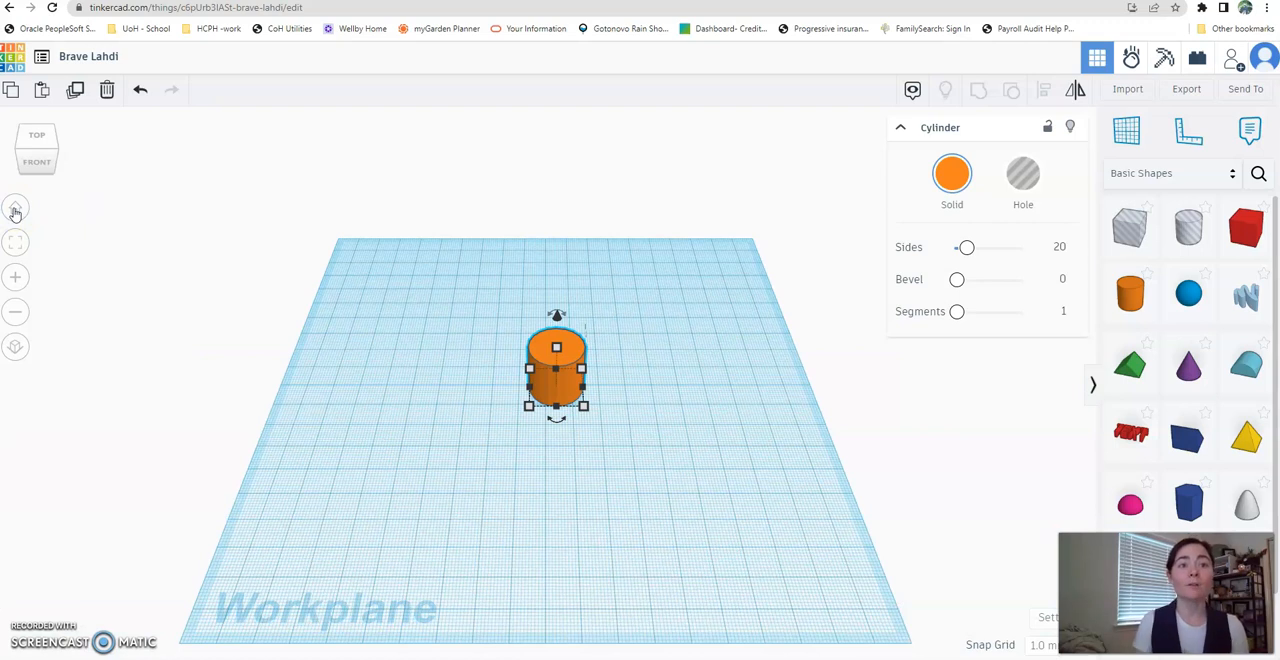
- Examine the cylinder on the workplane at close range and from farther away
click(20, 281)
click(20, 281)
click(20, 281)
click(20, 281)
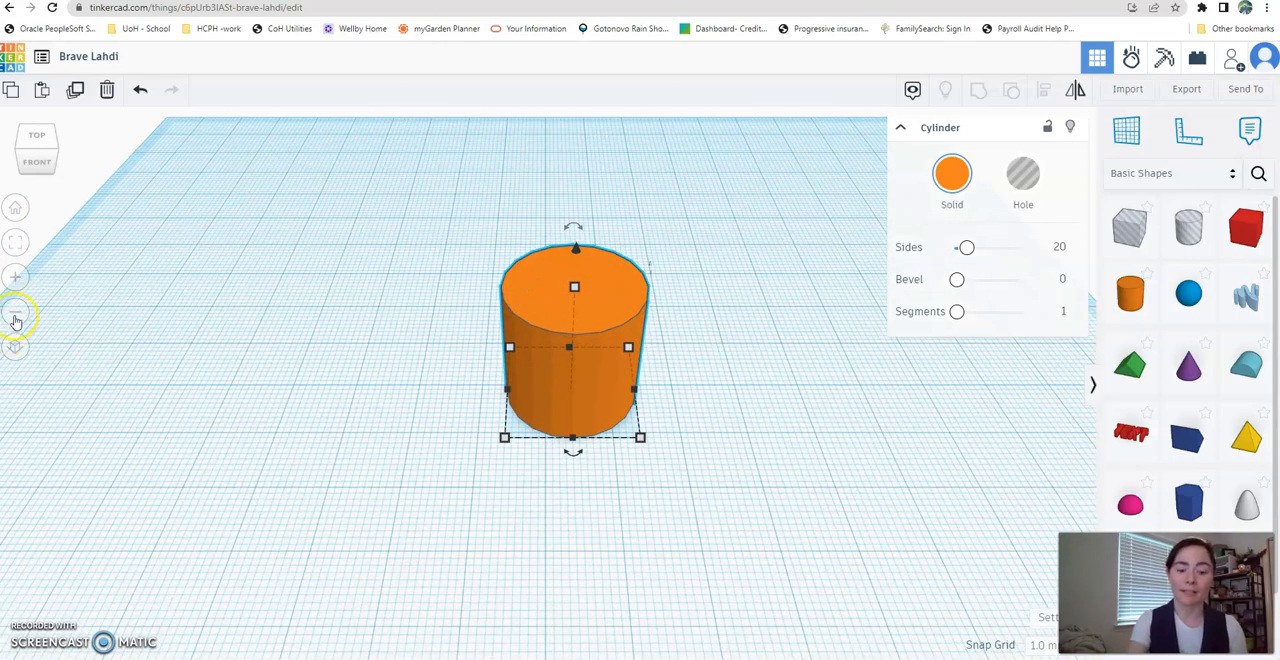
click(15, 318)
click(15, 318)
click(15, 318)
click(15, 318)
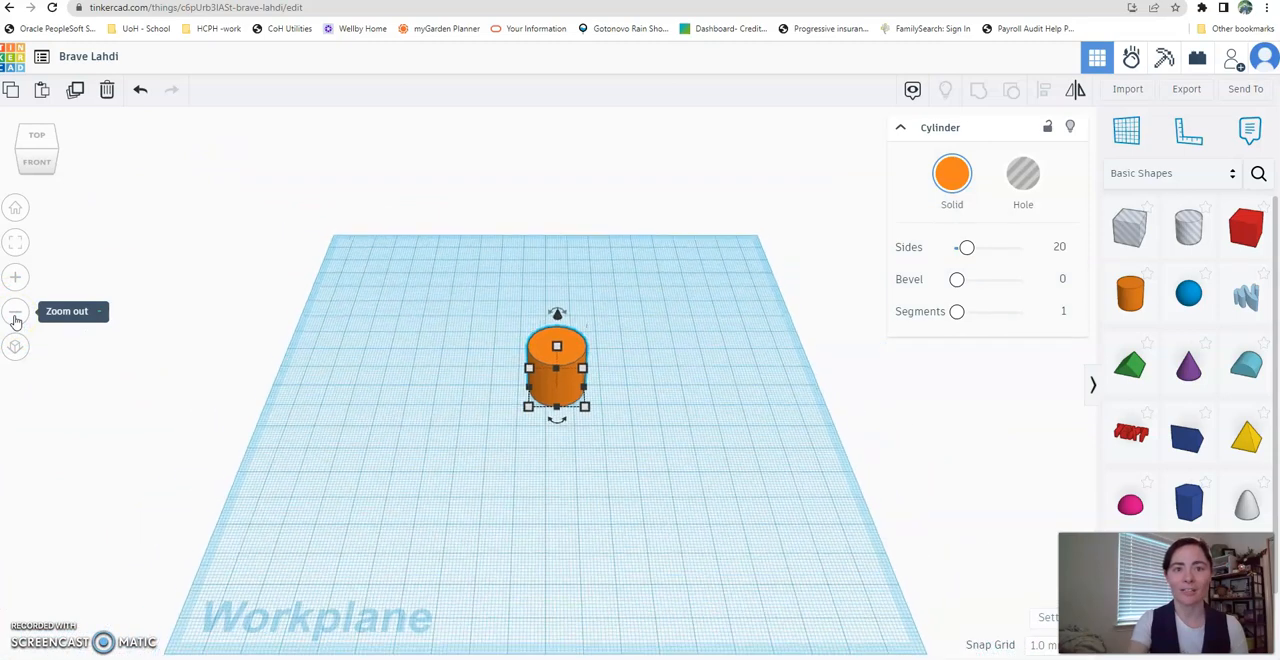
click(15, 318)
scroll(15, 321, up, 5)
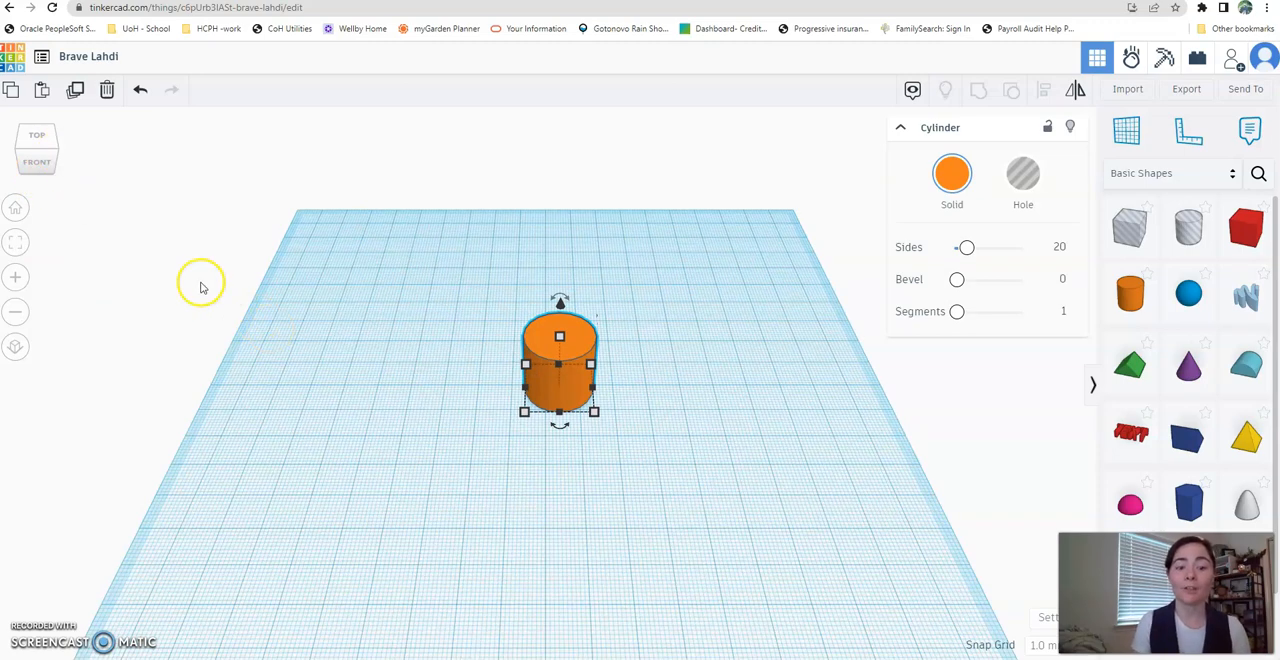
right_drag(425, 324, 420, 370)
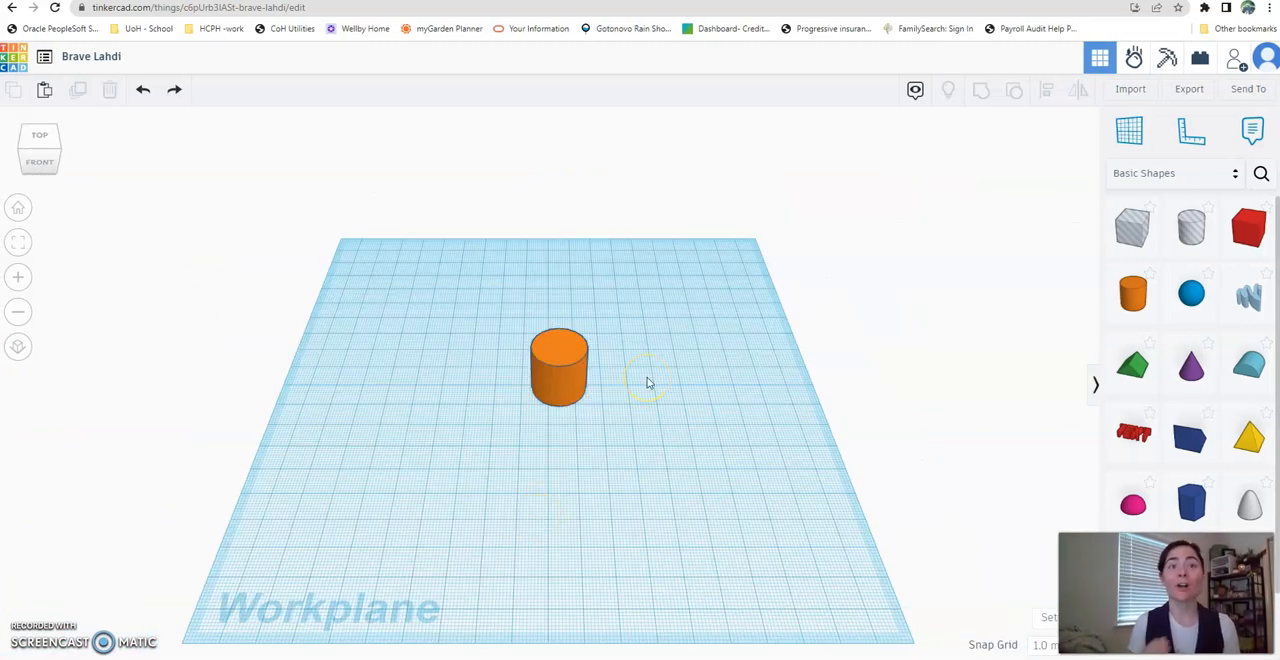
- Enlarge the cylinder's base from its front corner and make the cylinder slightly taller
click(570, 366)
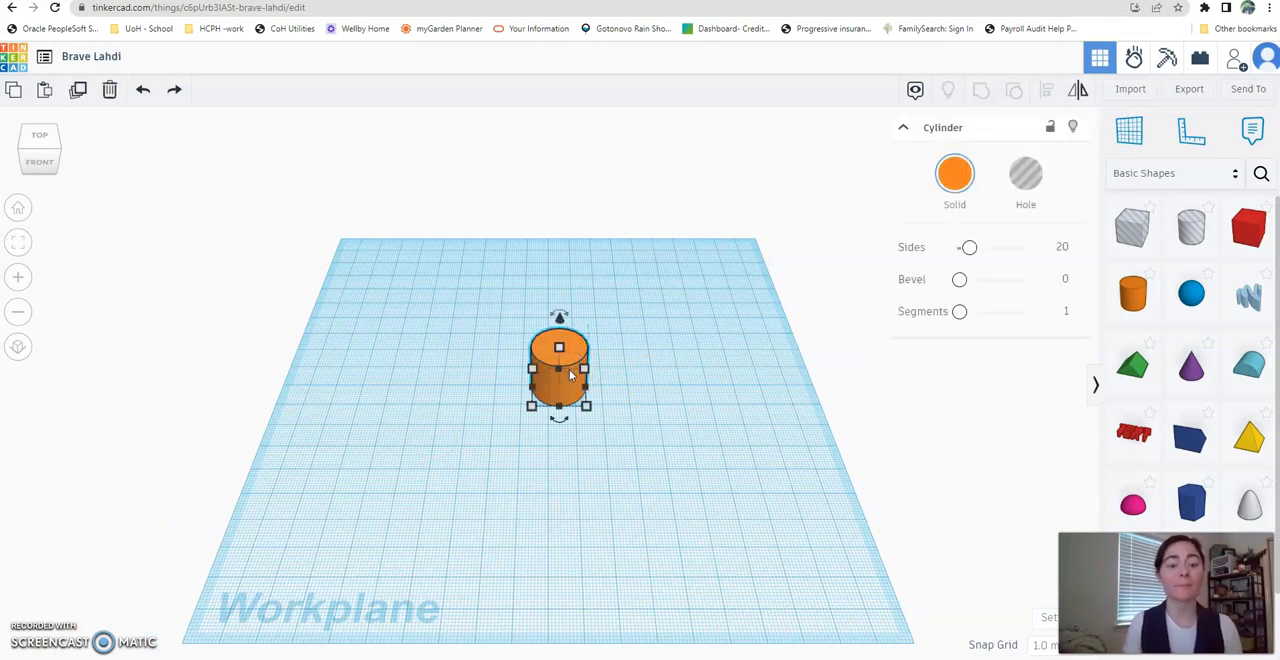
click(587, 408)
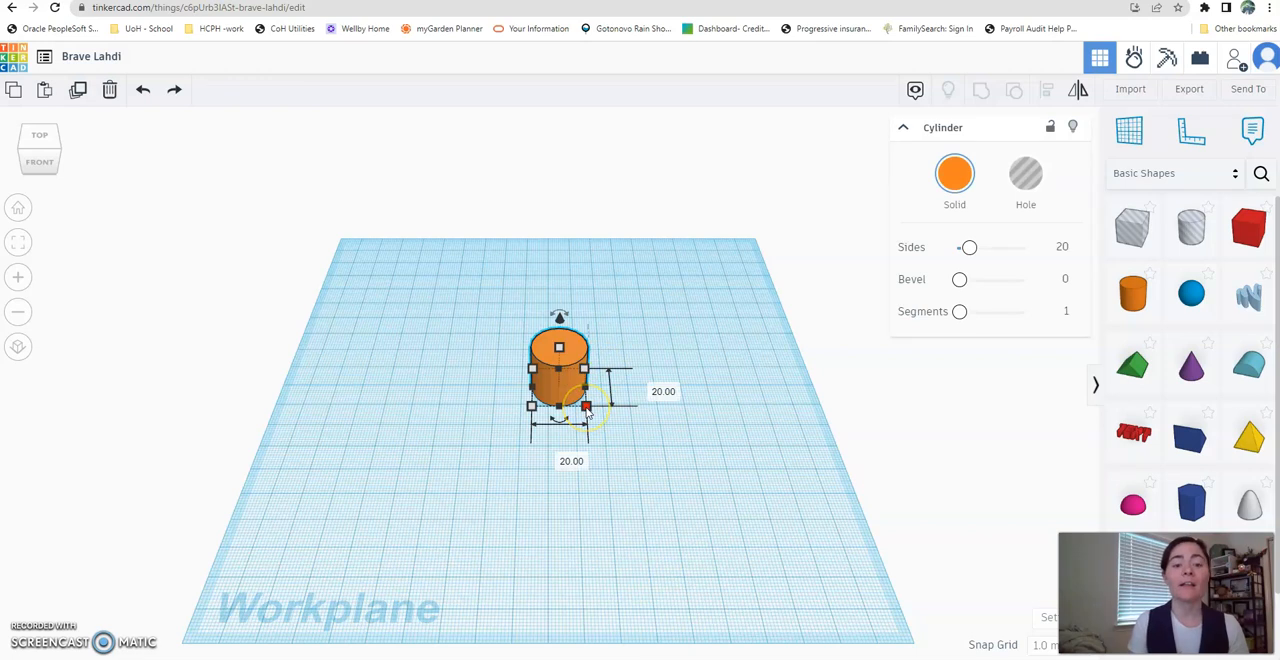
drag(587, 408, 637, 470)
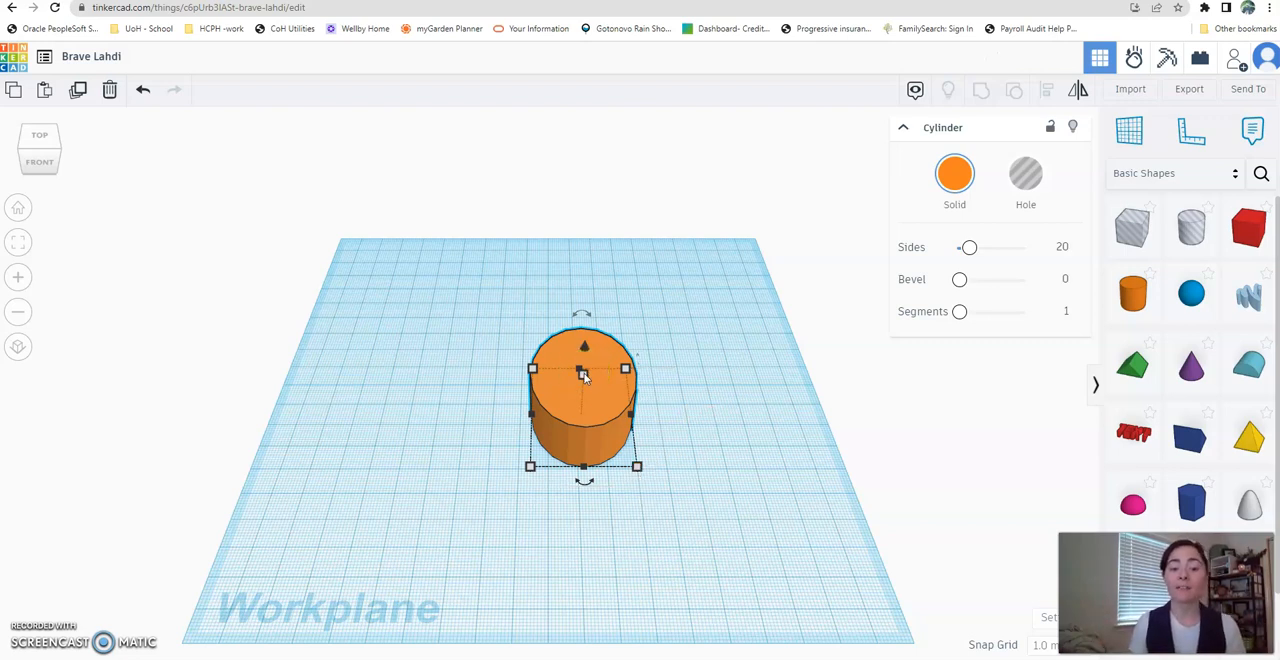
mouse_move(584, 374)
mouse_down()
mouse_move(591, 189)
mouse_move(571, 410)
mouse_move(577, 372)
mouse_up()
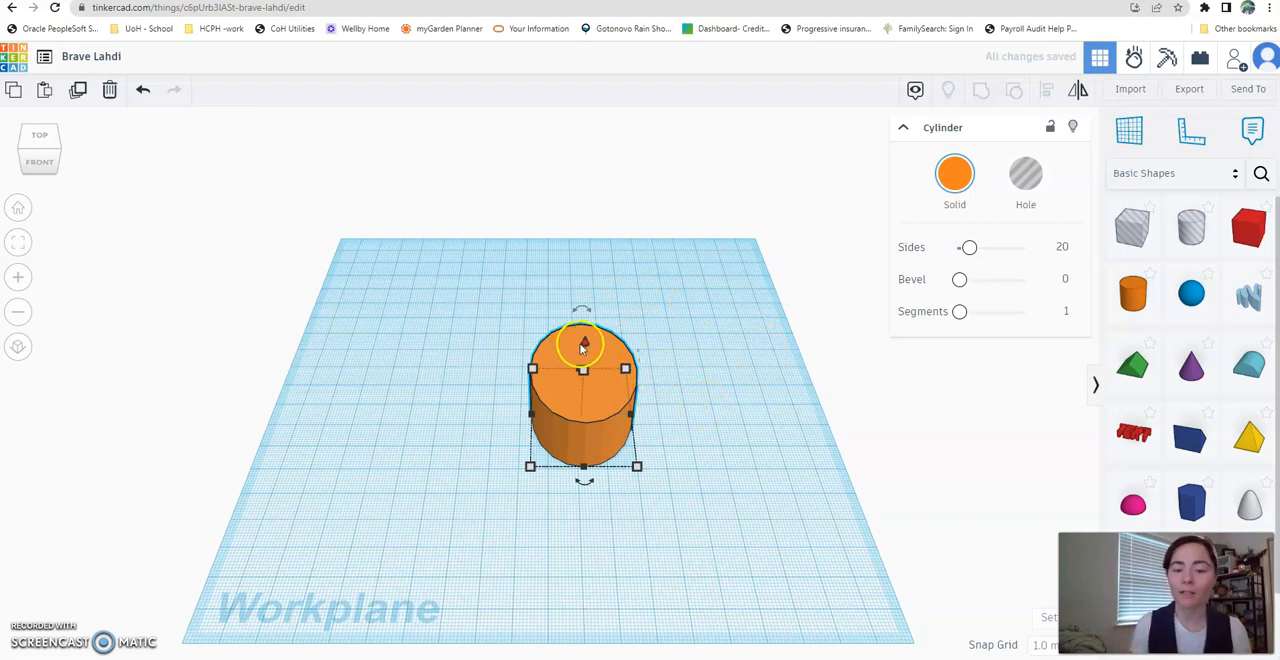
- Raise the cylinder 24 mm above the workplane and lower it back onto the workplane
drag(587, 342, 588, 280)
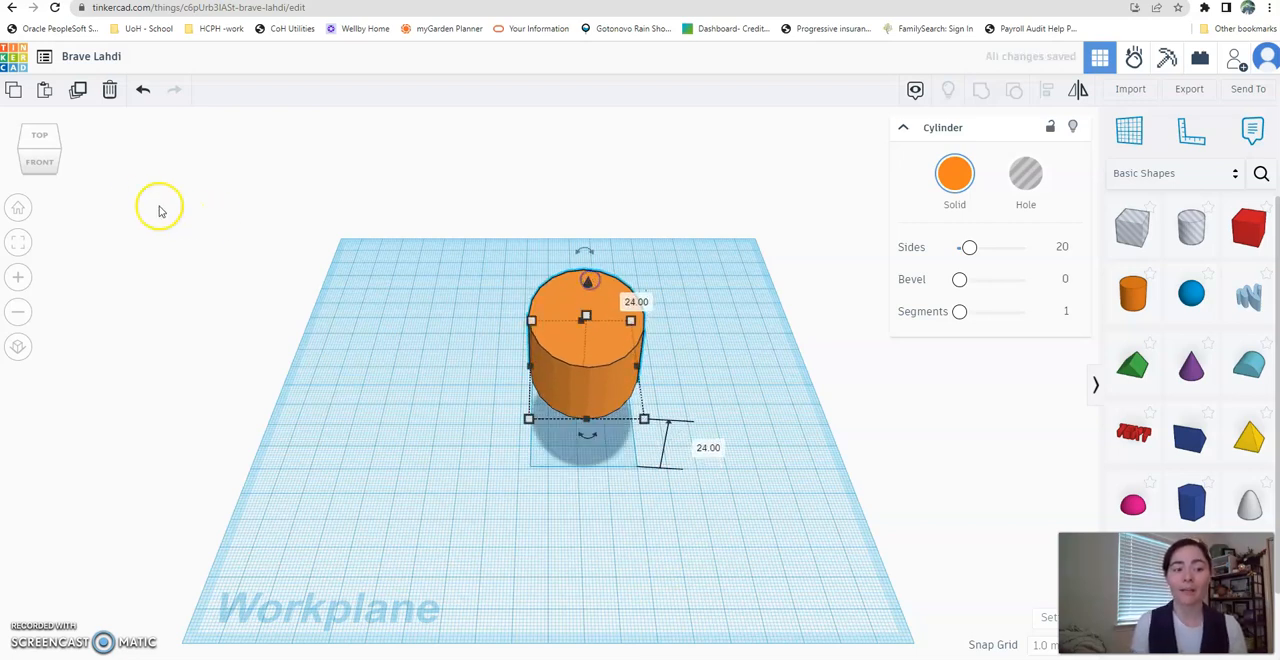
click(42, 162)
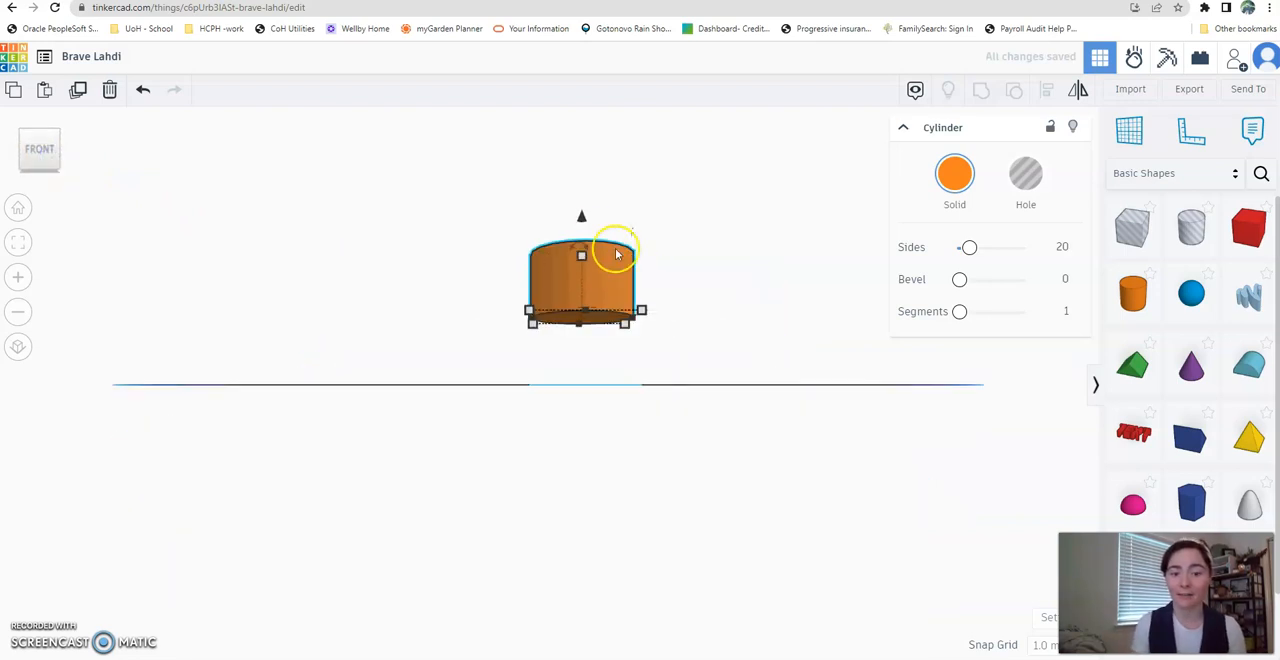
drag(583, 218, 584, 288)
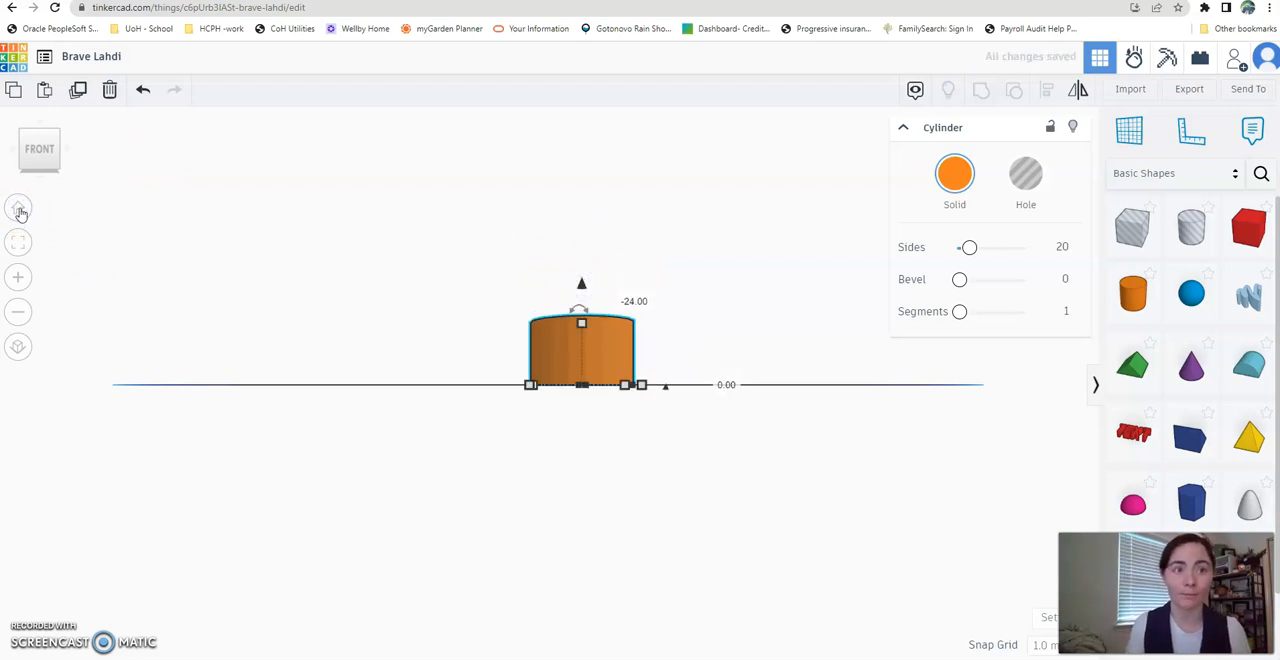
click(19, 208)
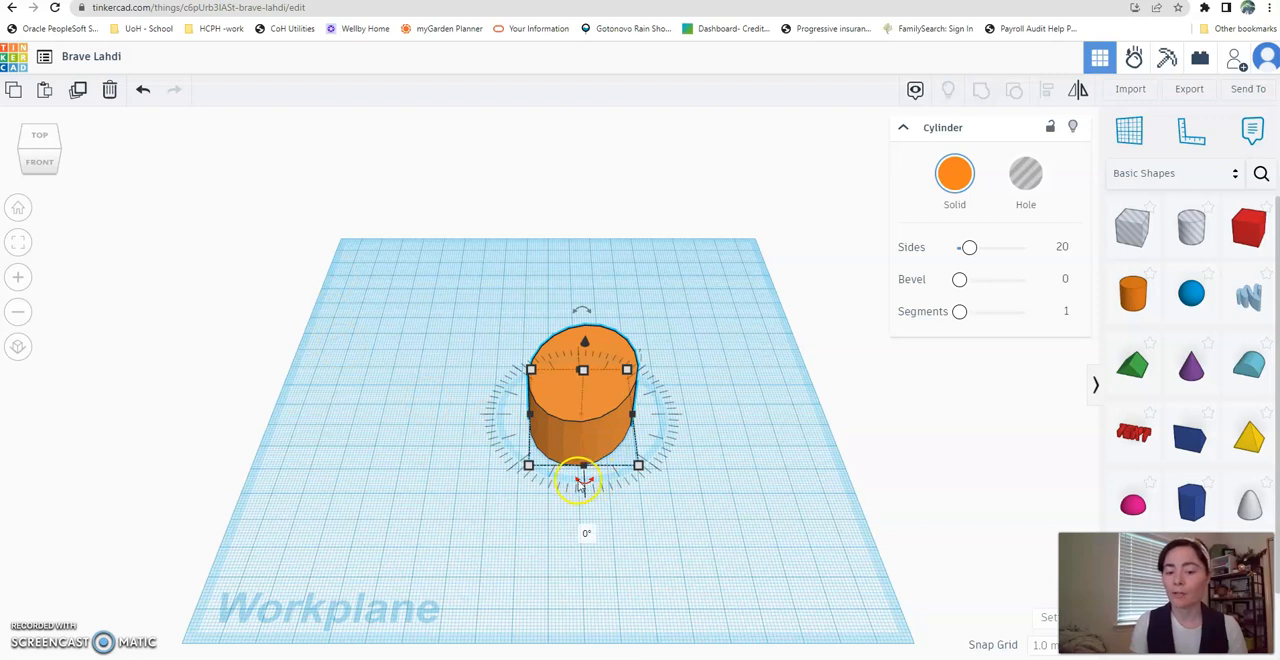
- Rotate the cylinder 90° about its vertical axis
drag(586, 486, 588, 535)
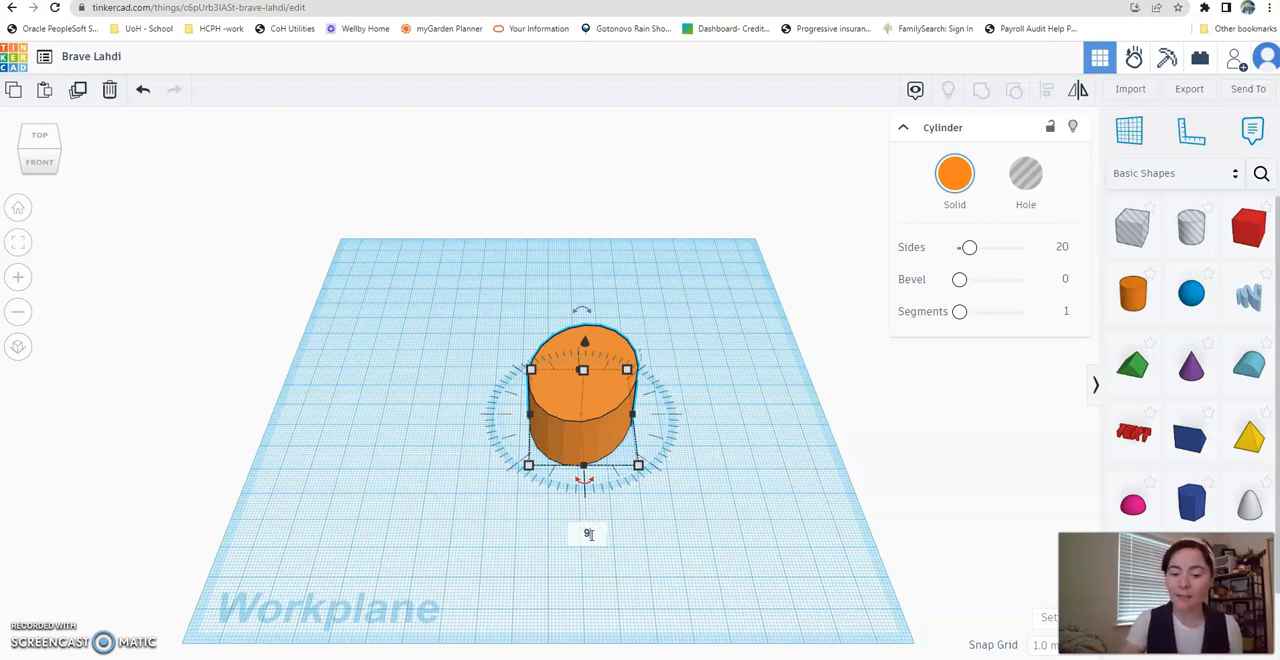
text(0)
key(Return)
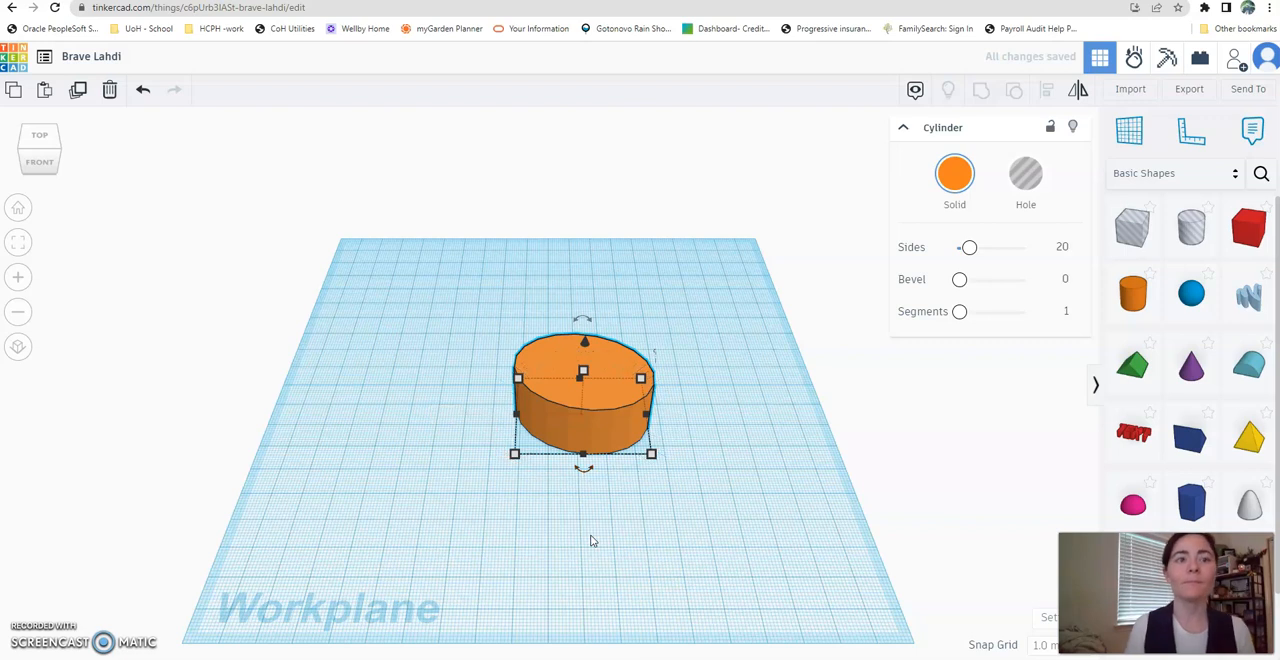
- Tip the cylinder onto its side and reset that rotation to 0°
drag(583, 316, 664, 357)
click(700, 356)
text(0)
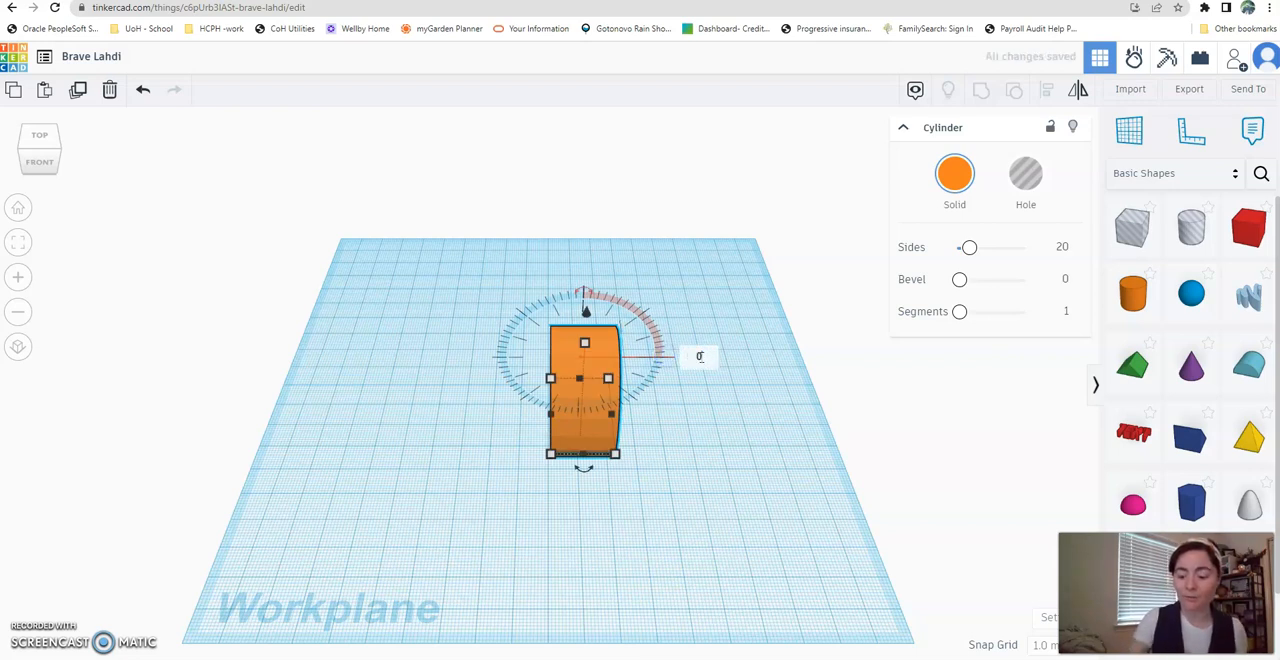
key(Return)
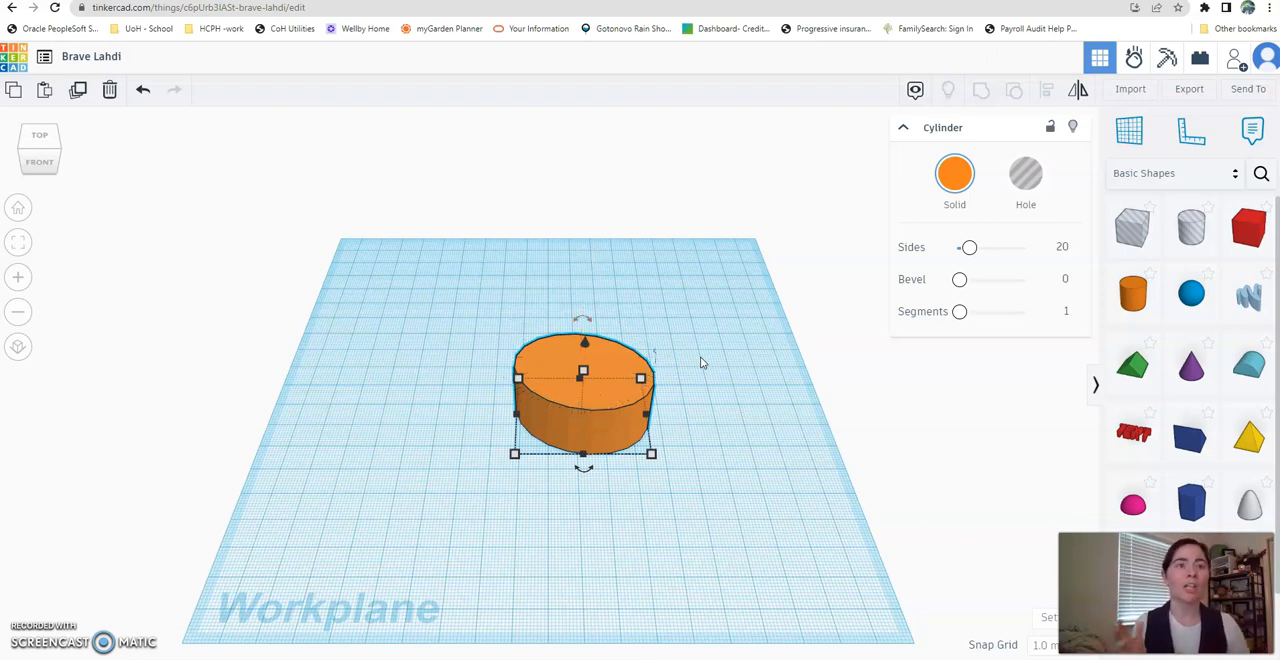
- Give the cylinder a custom teal solid color, hex 1ff5c8
click(959, 190)
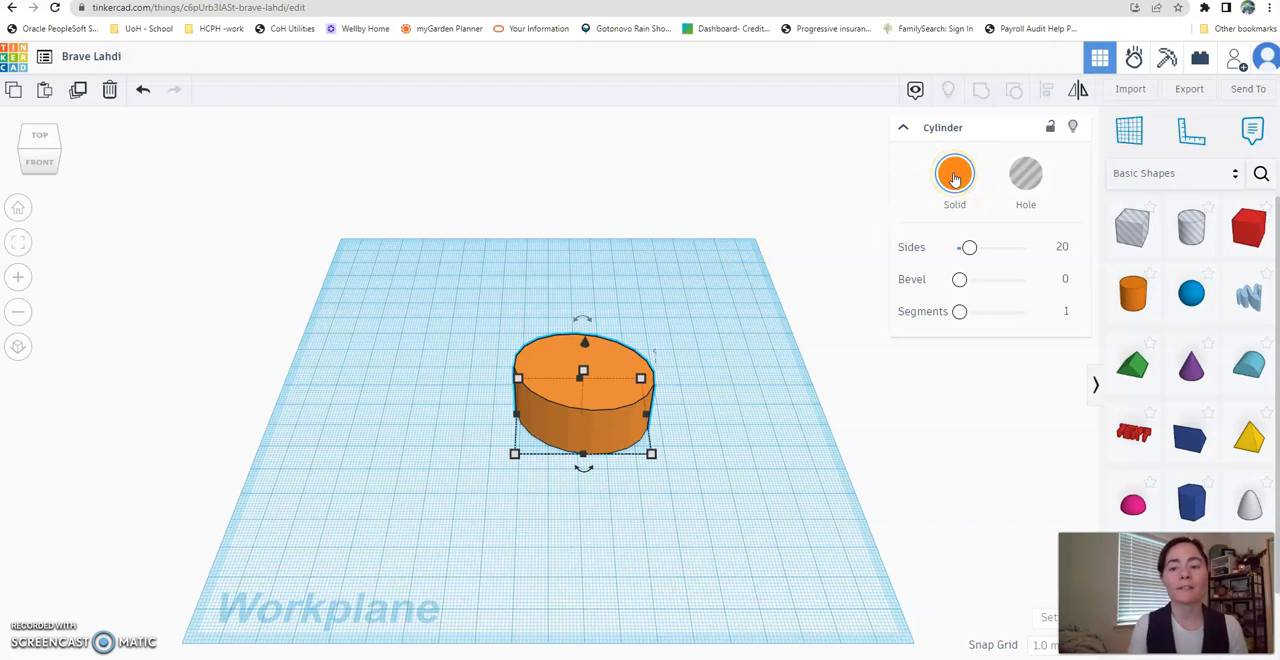
click(955, 175)
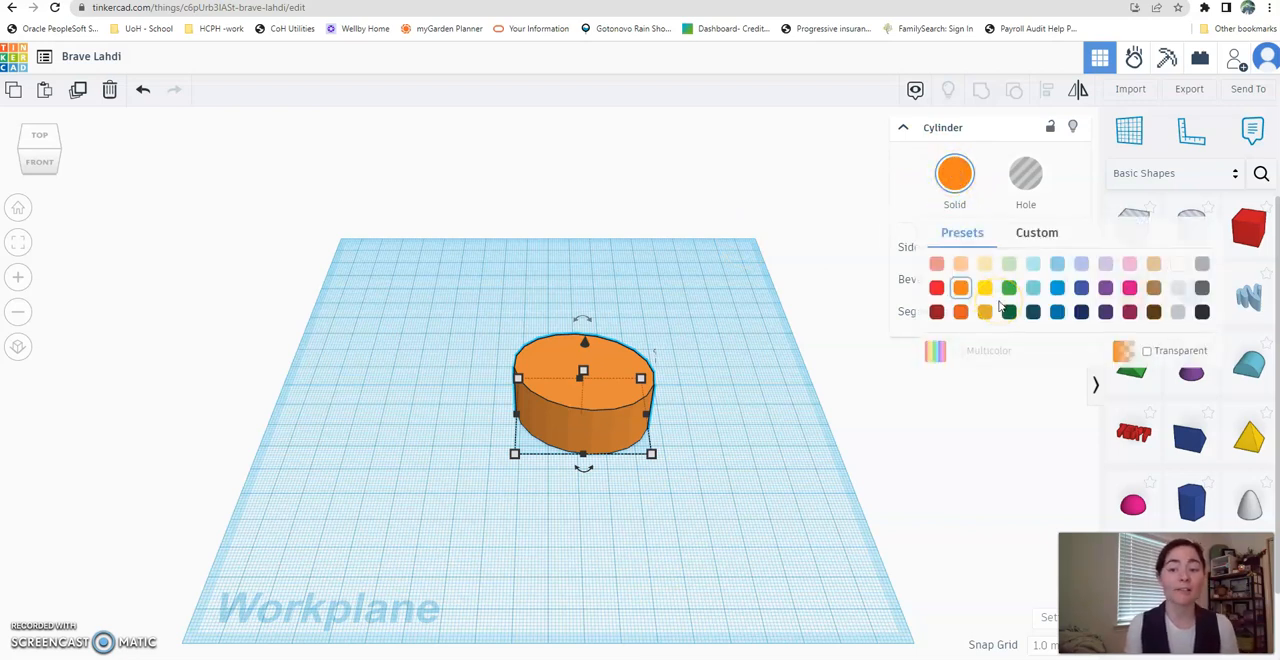
click(1034, 240)
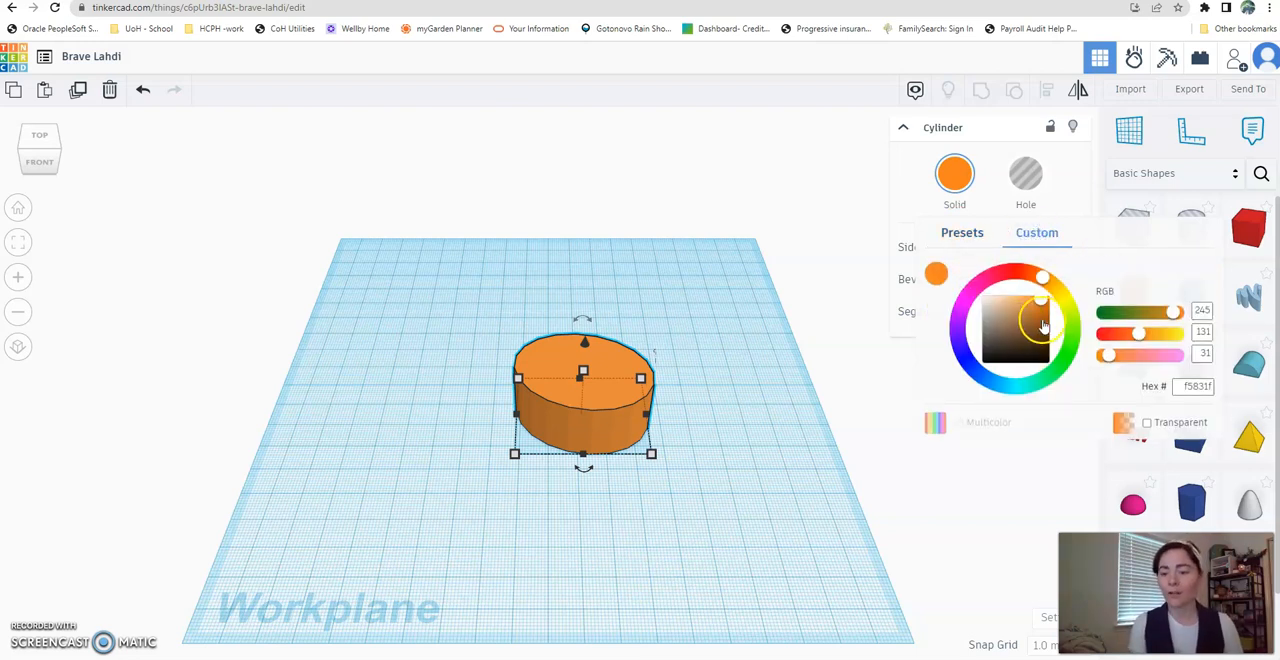
drag(1045, 278, 1027, 385)
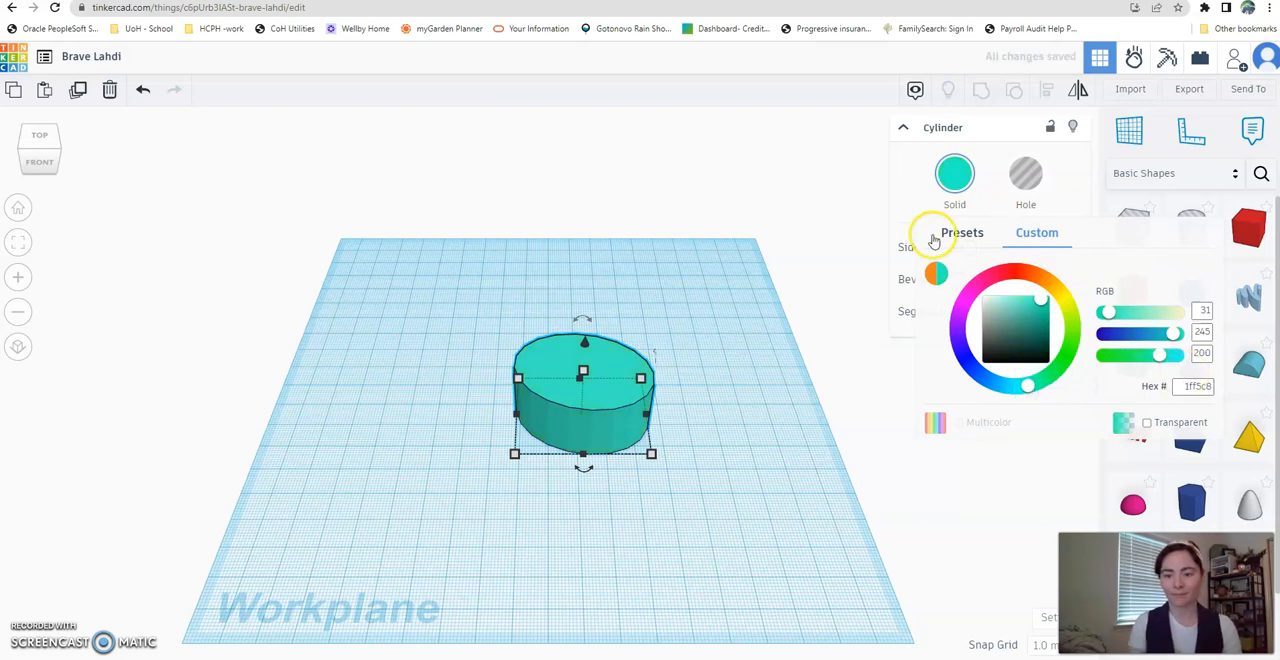
click(912, 196)
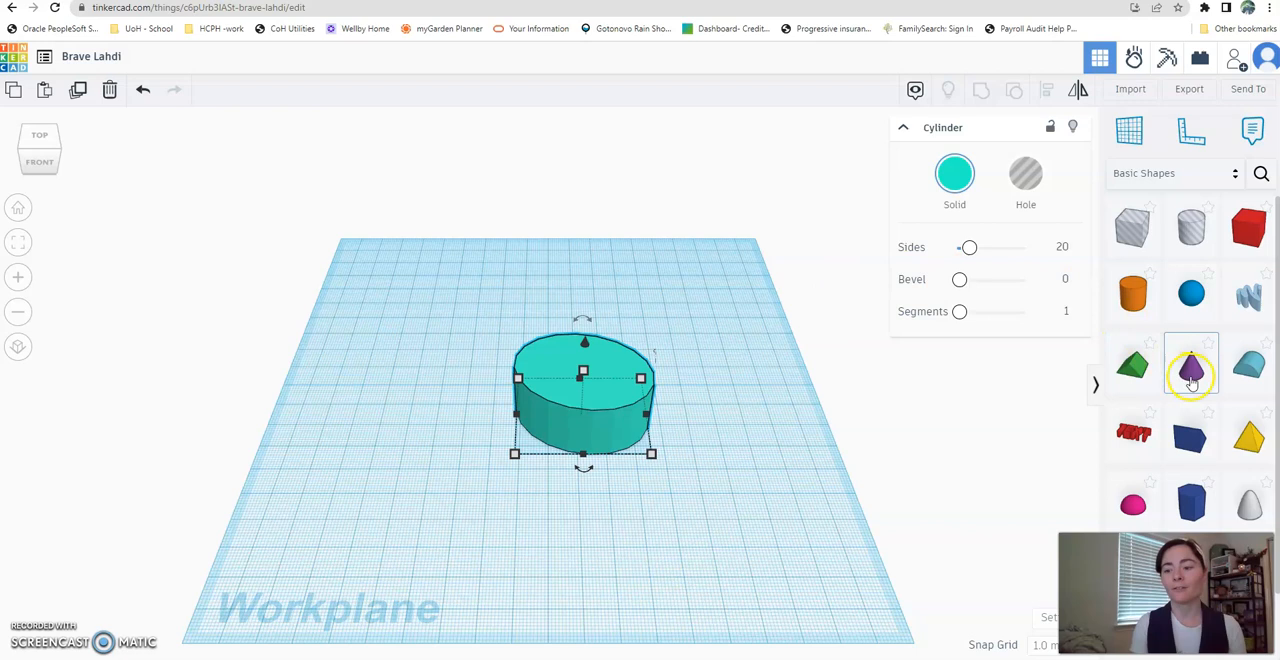
- Add a cone and position it raised above the centre of the cylinder
drag(1192, 380, 480, 378)
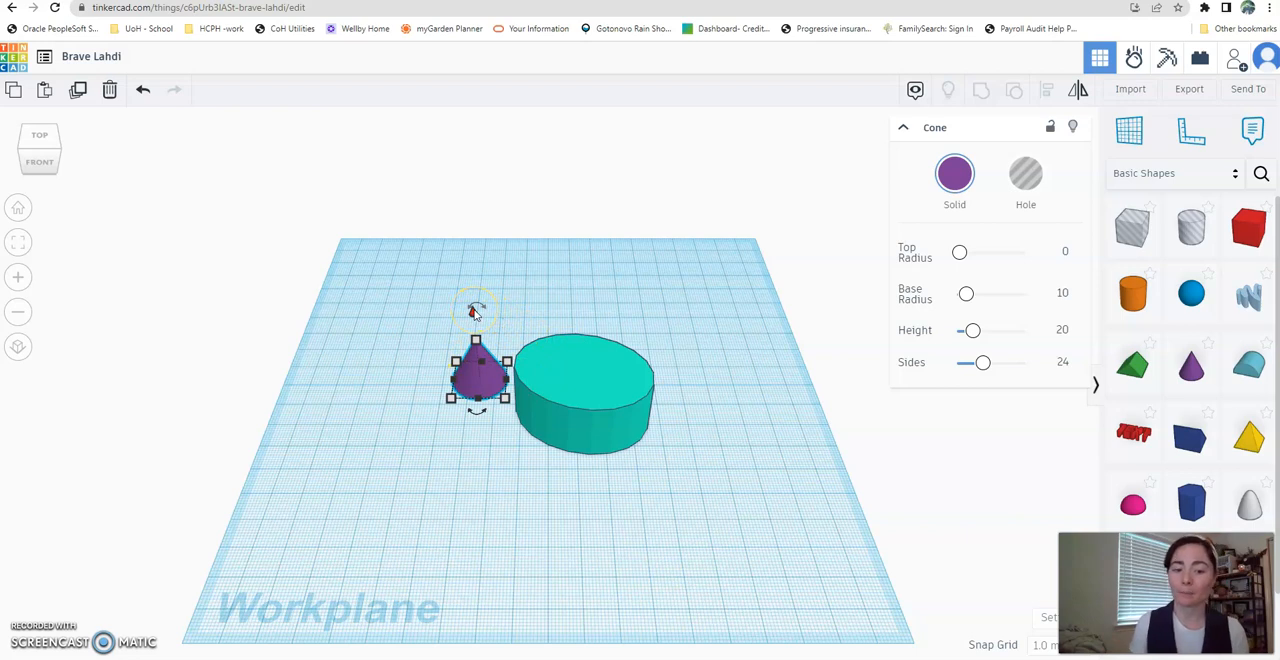
drag(474, 312, 473, 266)
drag(474, 338, 586, 370)
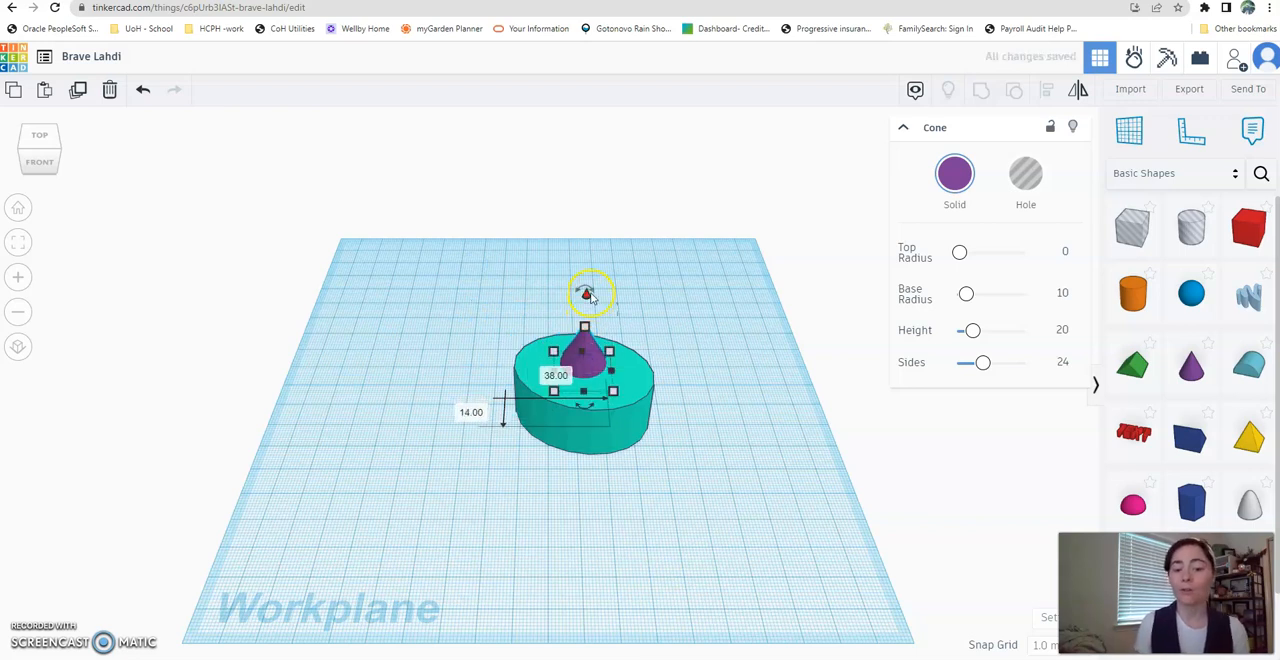
mouse_move(587, 293)
mouse_down()
mouse_move(589, 274)
mouse_move(586, 286)
mouse_up()
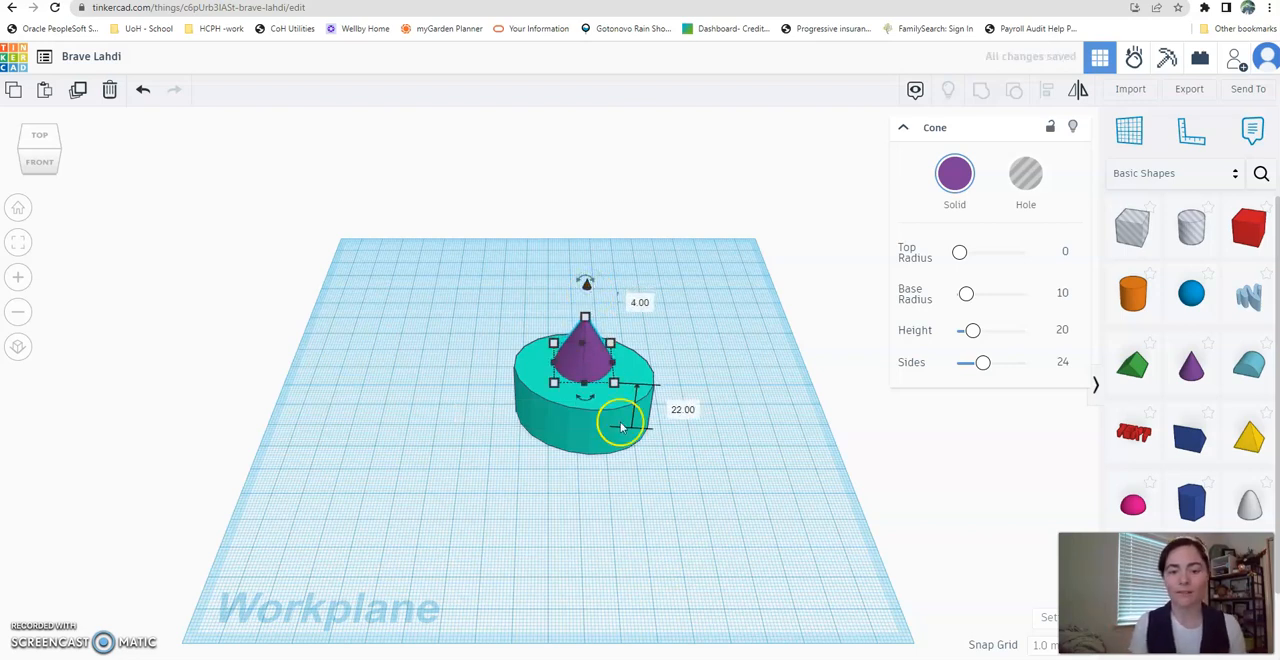
drag(587, 287, 586, 279)
- Enlarge the cone's base to overhang the cylinder and nudge the cone until it is centred over the cylinder
drag(615, 377, 745, 491)
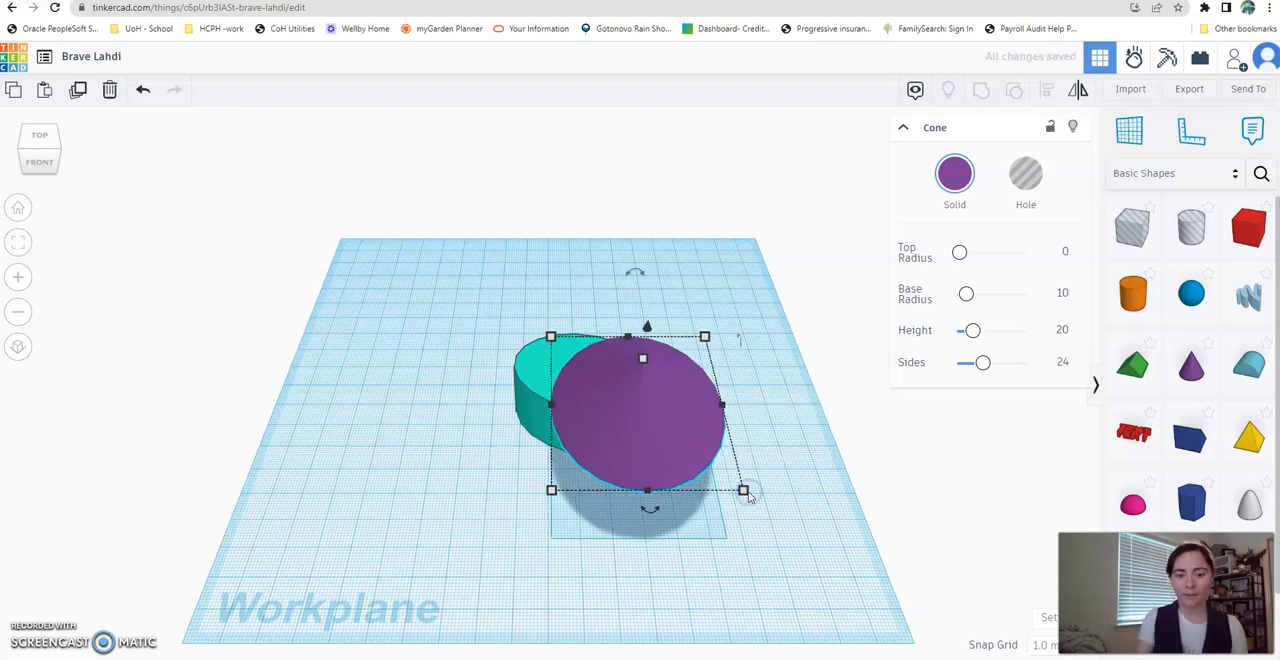
key(Left)
key(Left)
key(Left)
key(Left)
key(Left)
key(Left)
key(Left)
key(Left)
key(Left)
key(Left)
key(Left)
key(Left)
key(Left)
key(Left)
key(Left)
key(Up)
key(Up)
key(Up)
key(Up)
key(Up)
key(Up)
key(Up)
key(Up)
key(Up)
key(Up)
key(Up)
key(Up)
key(Up)
key(Up)
key(Up)
key(Up)
key(Up)
key(Up)
key(Left)
key(Left)
key(Left)
key(Up)
key(Down)
key(Up)
key(Down)
key(Right)
key(Down)
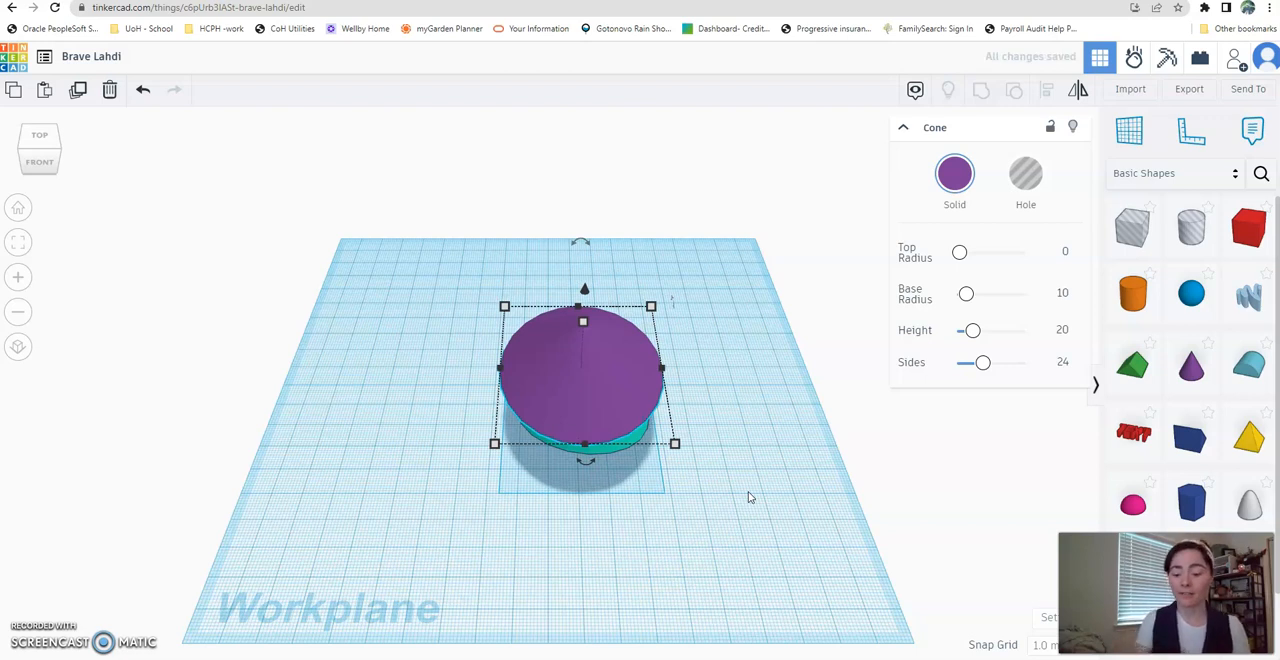
- Finish centring the cone and lower it 4 mm so its base rests on top of the cylinder
key(Right)
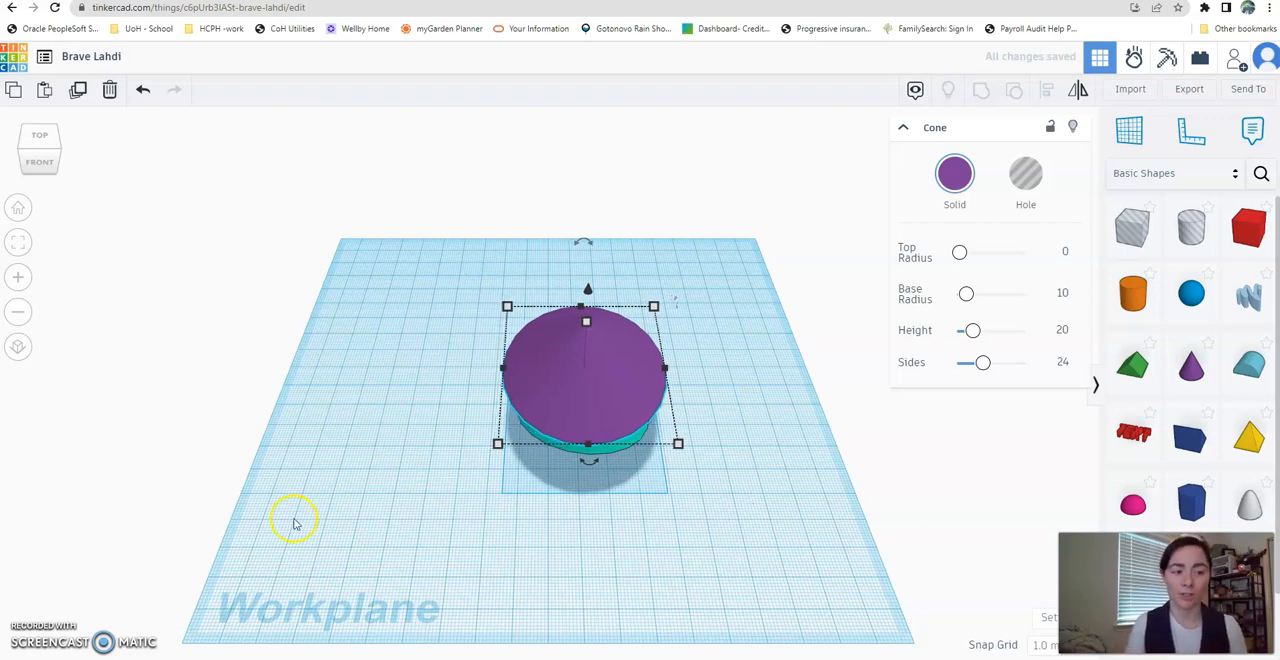
click(39, 158)
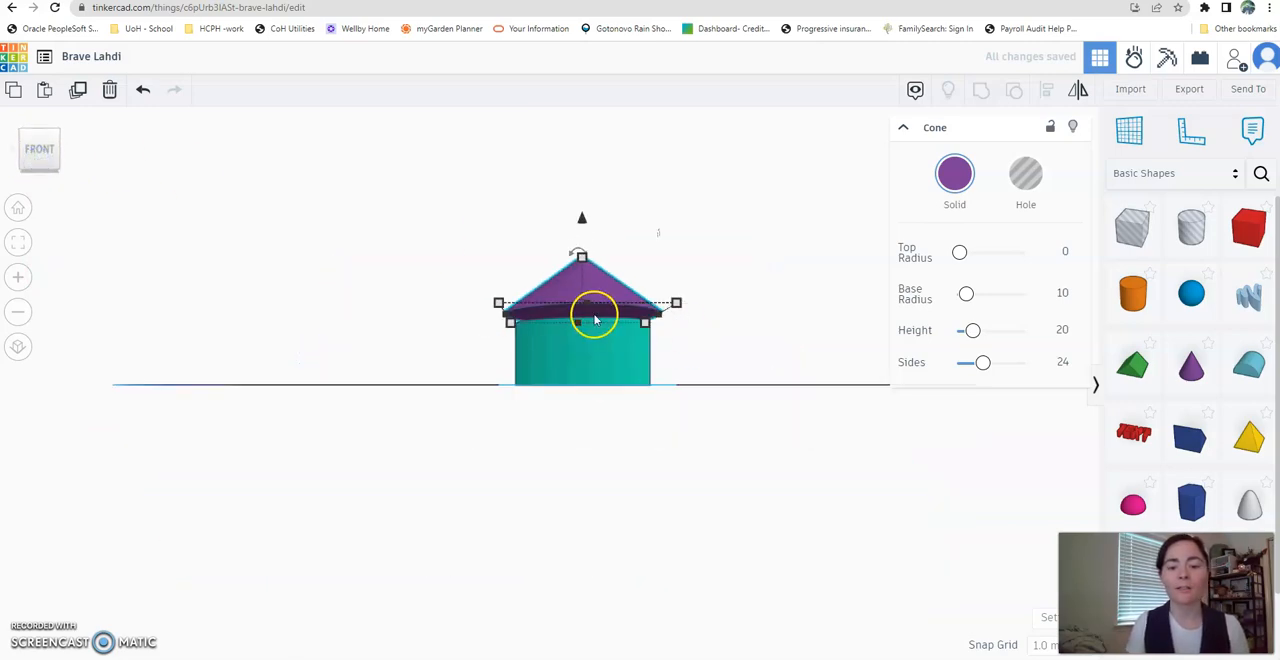
scroll(567, 388, up, 3)
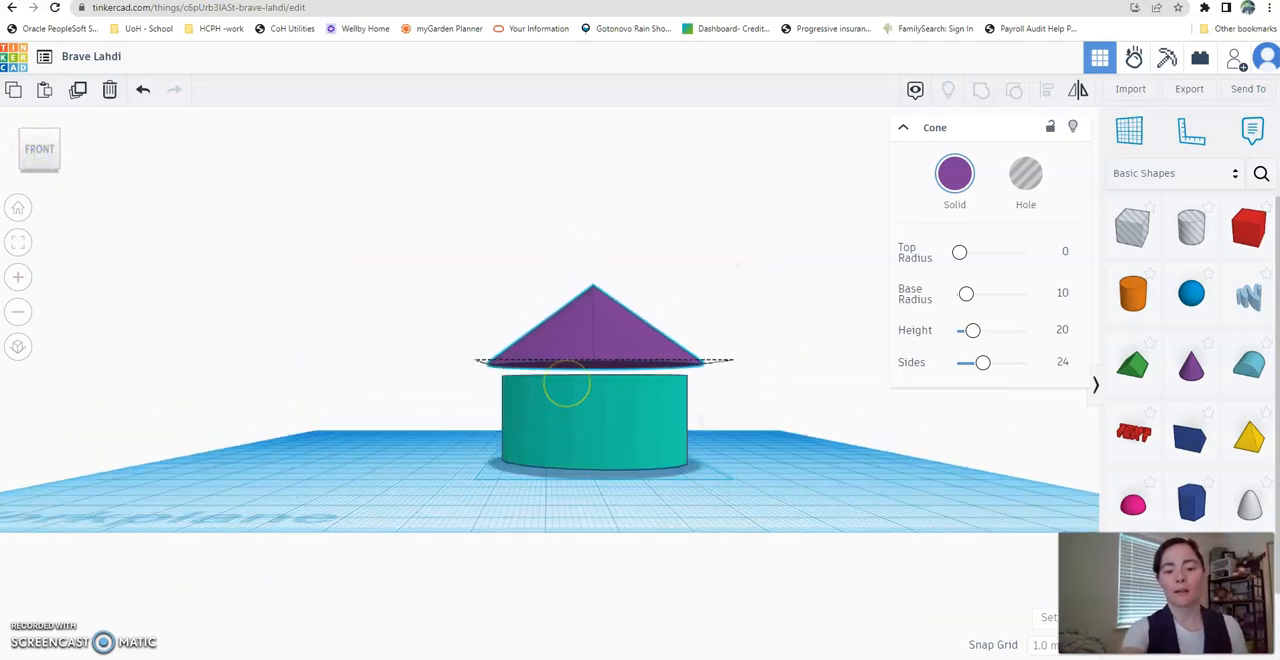
scroll(567, 388, down, 1)
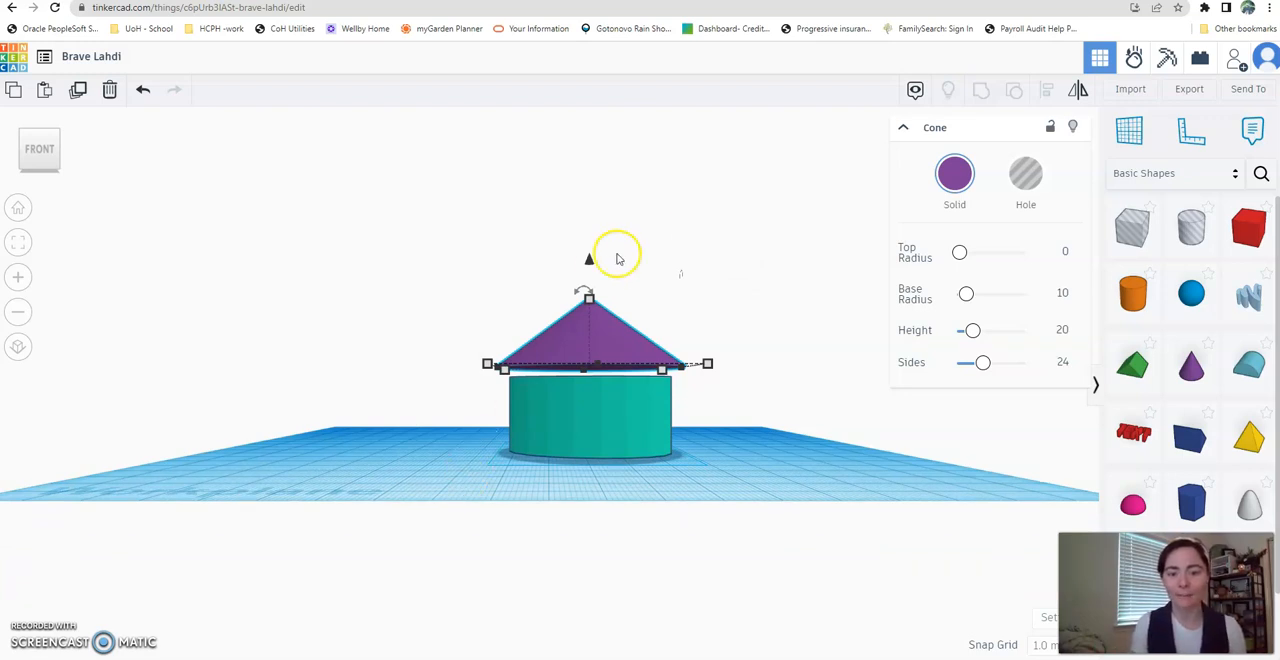
drag(591, 263, 590, 278)
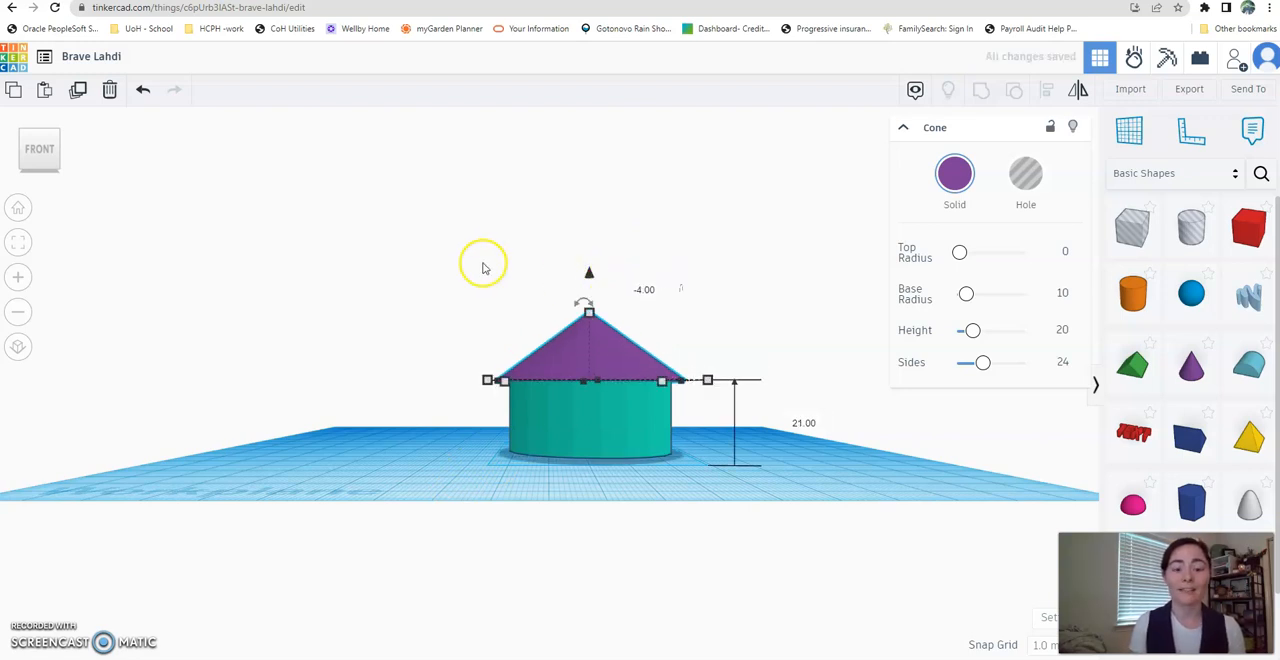
- Group the cone and cylinder into one shape and move the grouped shape a short distance across the workplane
drag(462, 239, 799, 554)
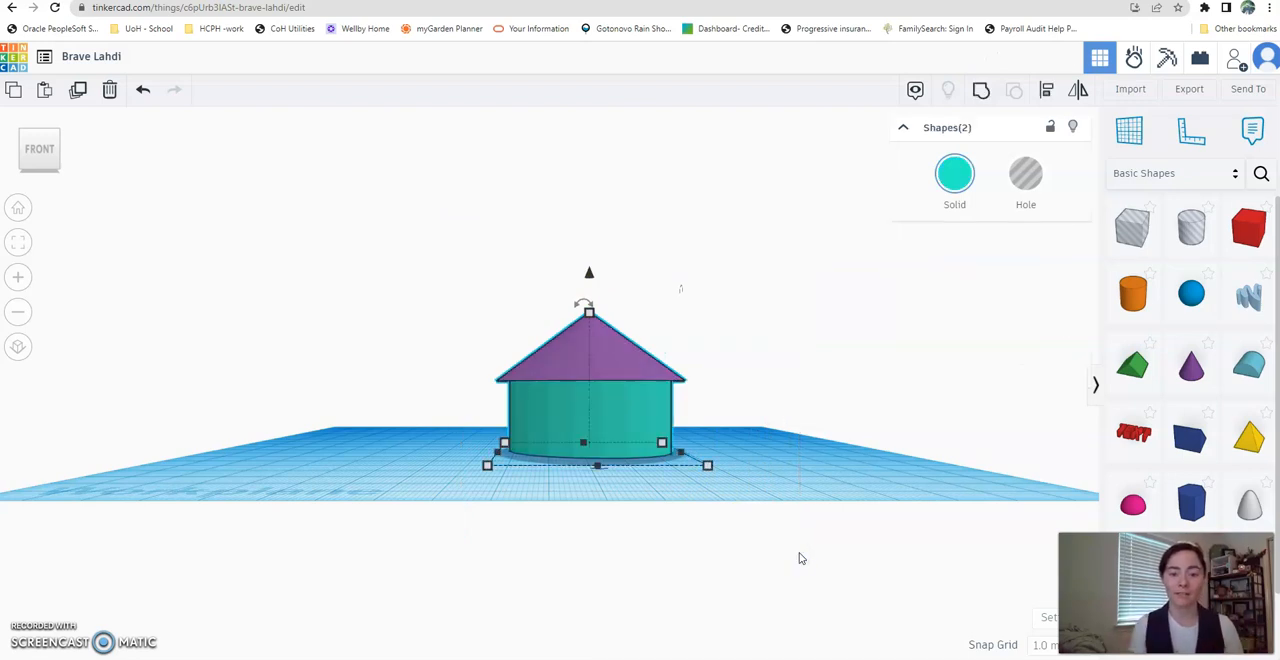
right_drag(442, 220, 442, 220)
drag(442, 220, 771, 531)
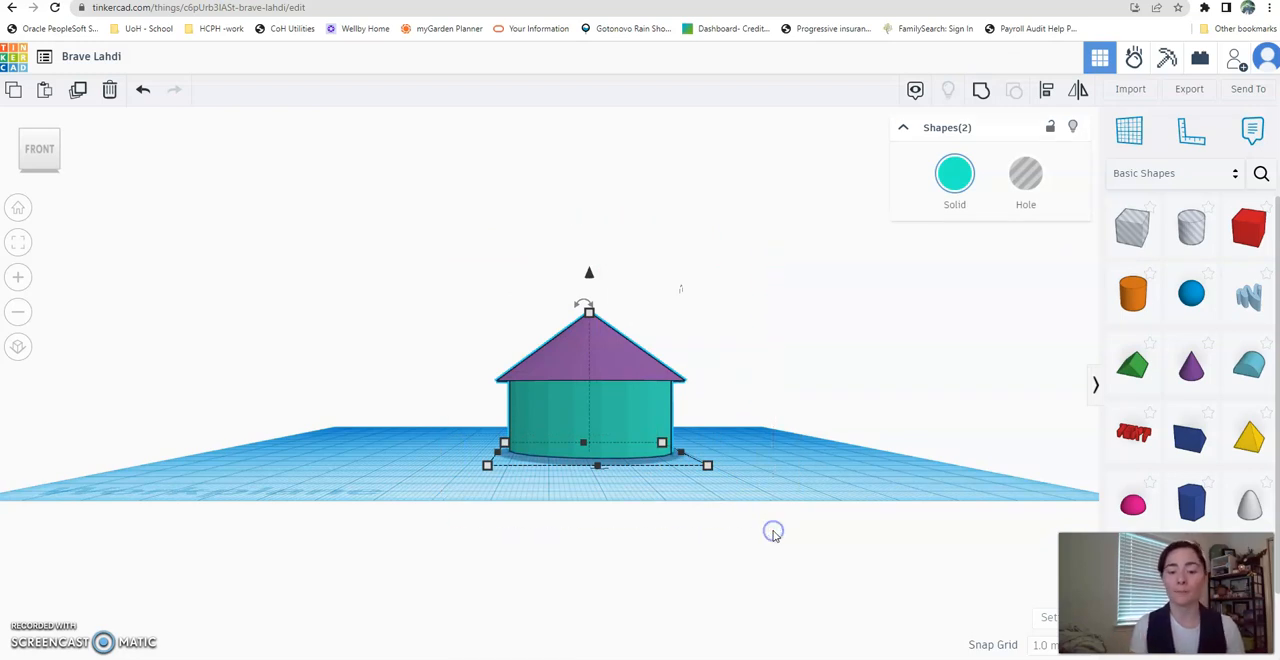
click(981, 91)
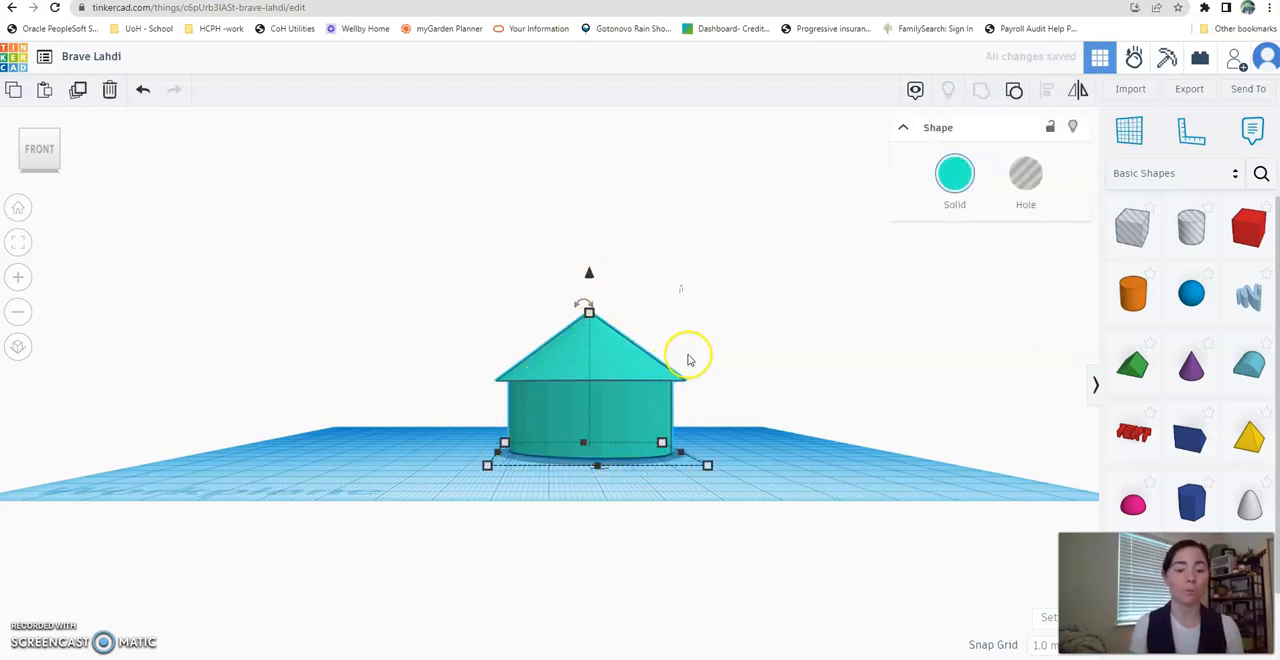
drag(588, 388, 583, 421)
click(18, 207)
drag(586, 480, 595, 434)
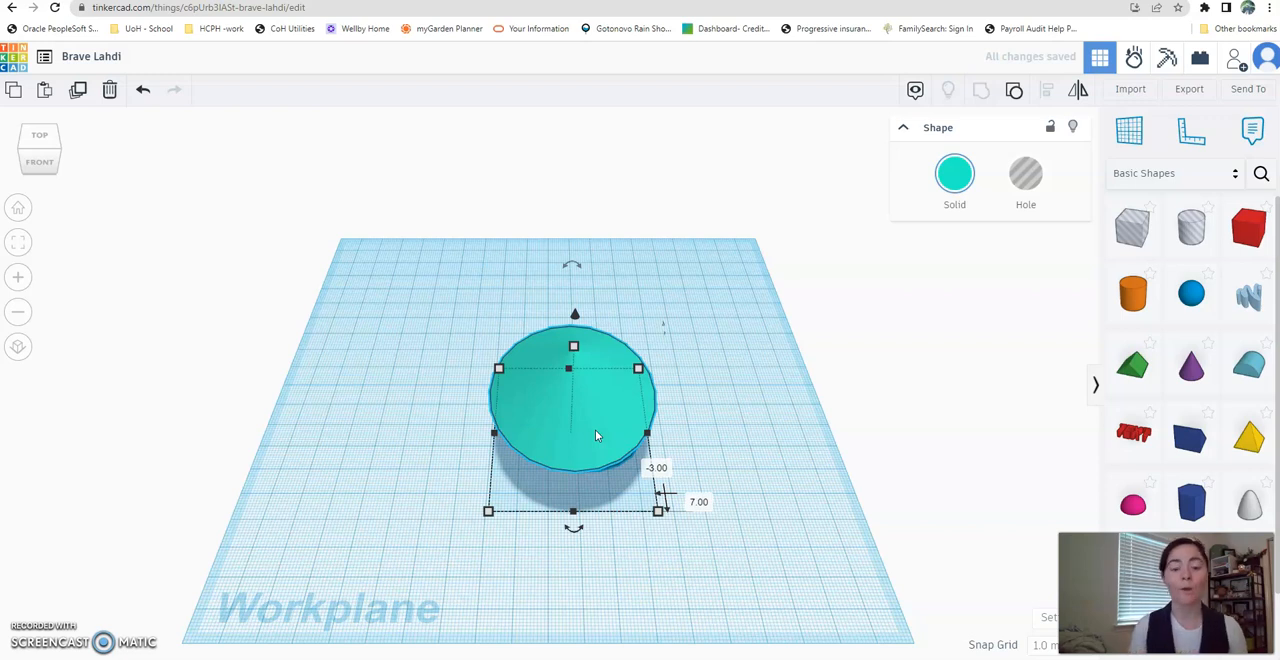
- Turn on Multicolor for the grouped shape so each part shows its own color
click(963, 170)
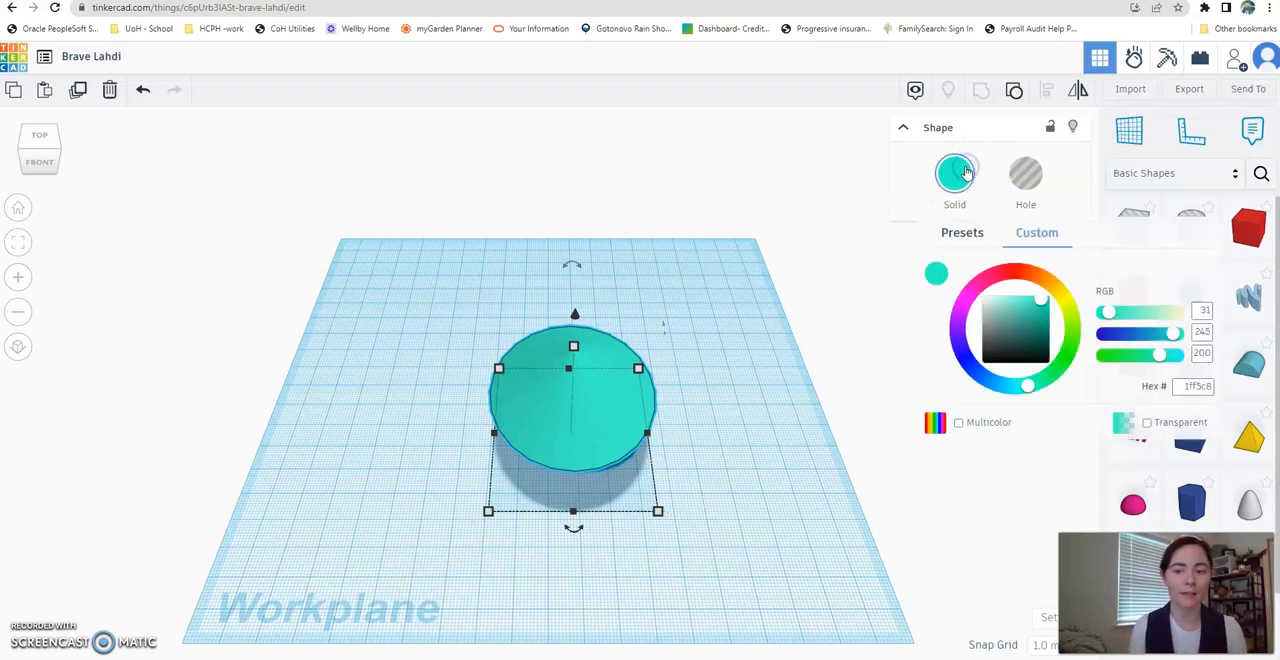
click(959, 424)
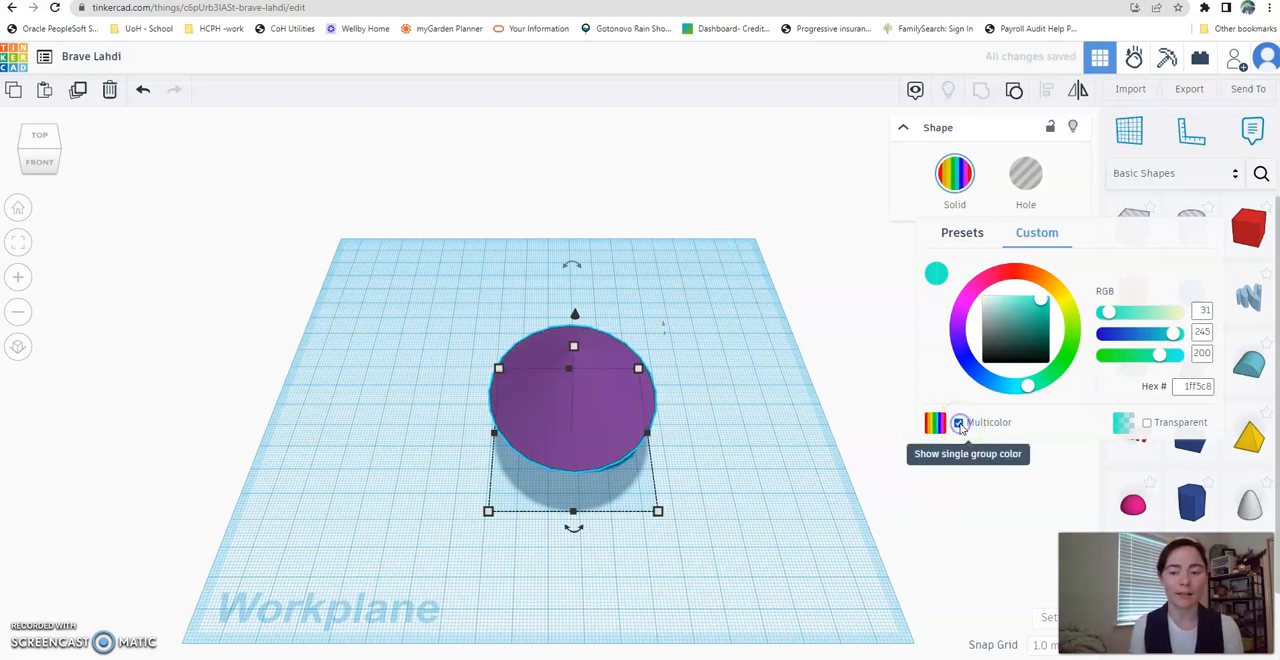
right_drag(346, 341, 346, 338)
right_drag(698, 376, 681, 445)
click(17, 208)
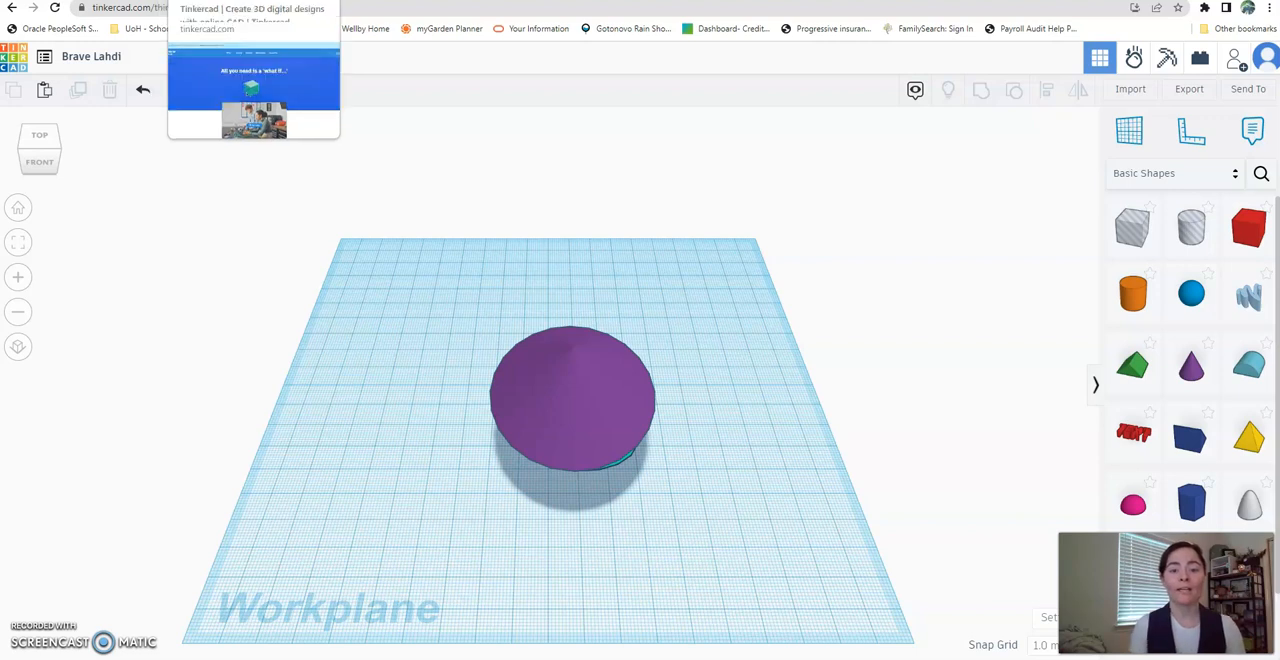
- Reposition the grouped shape slightly, ungroup it, and move the cone off the cylinder so the two stand side by side
drag(583, 403, 558, 387)
drag(437, 268, 745, 581)
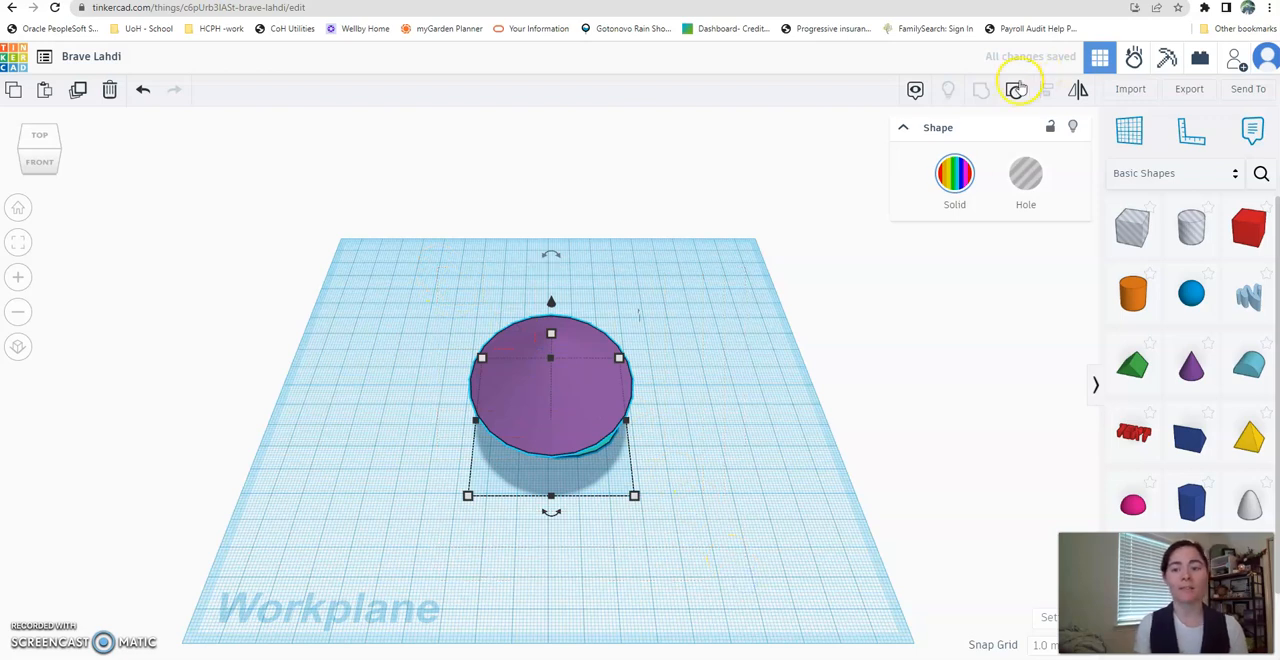
click(1015, 92)
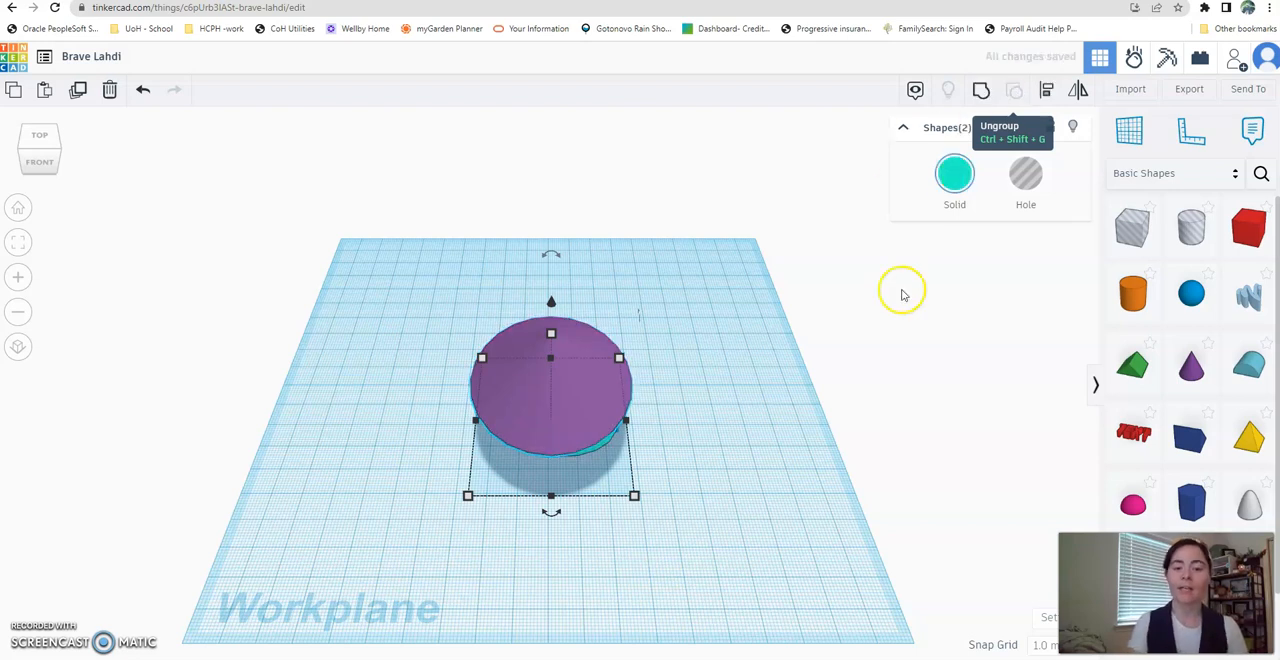
click(678, 356)
drag(558, 372, 400, 356)
mouse_move(551, 374)
mouse_down()
mouse_move(585, 378)
mouse_move(548, 378)
mouse_up()
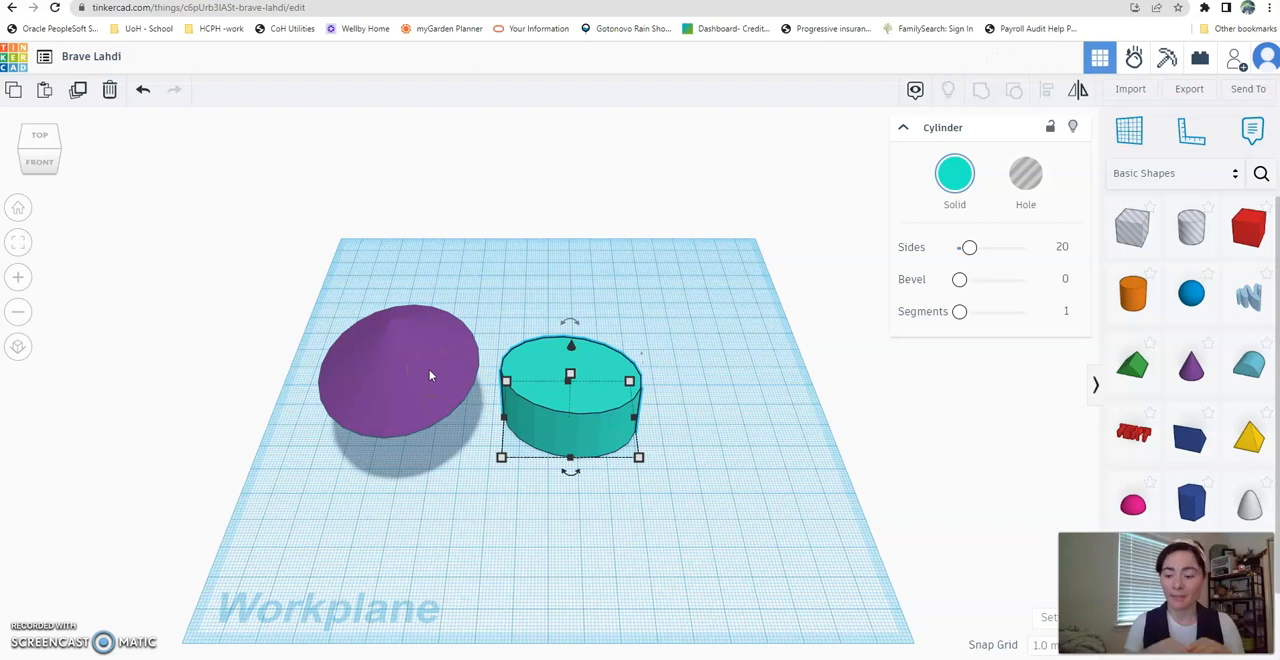
- Turn the cone into a hole and rotate it 180° so its tip points downward
click(423, 336)
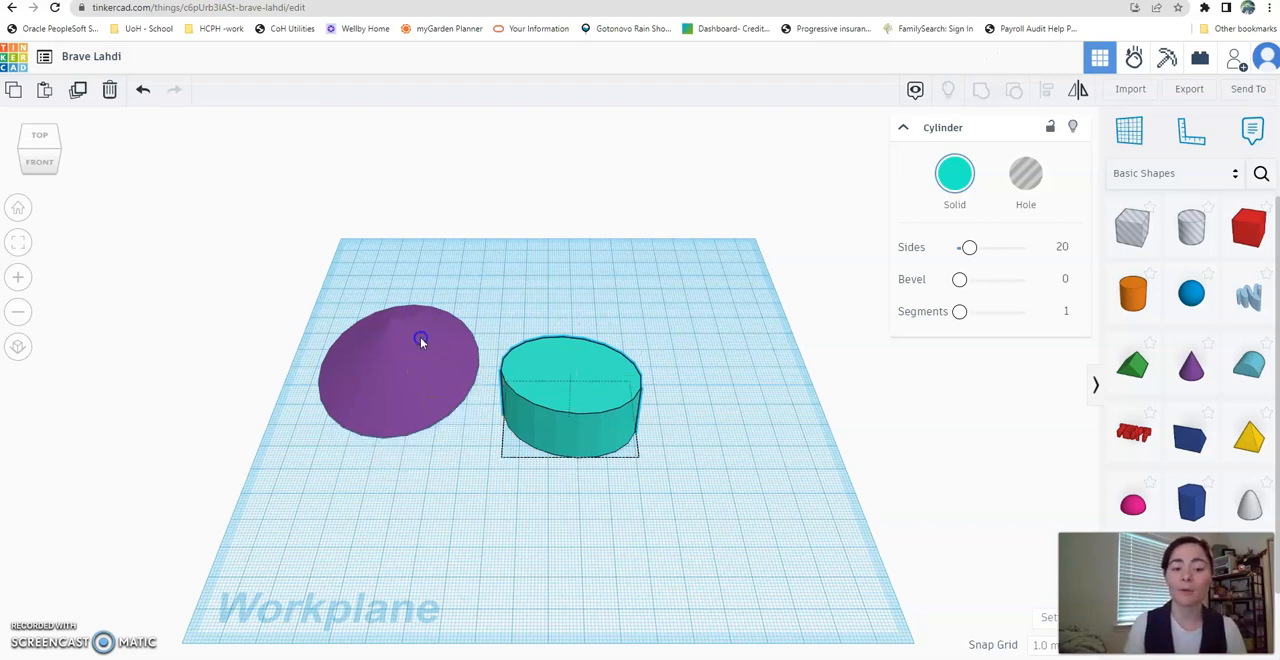
click(786, 255)
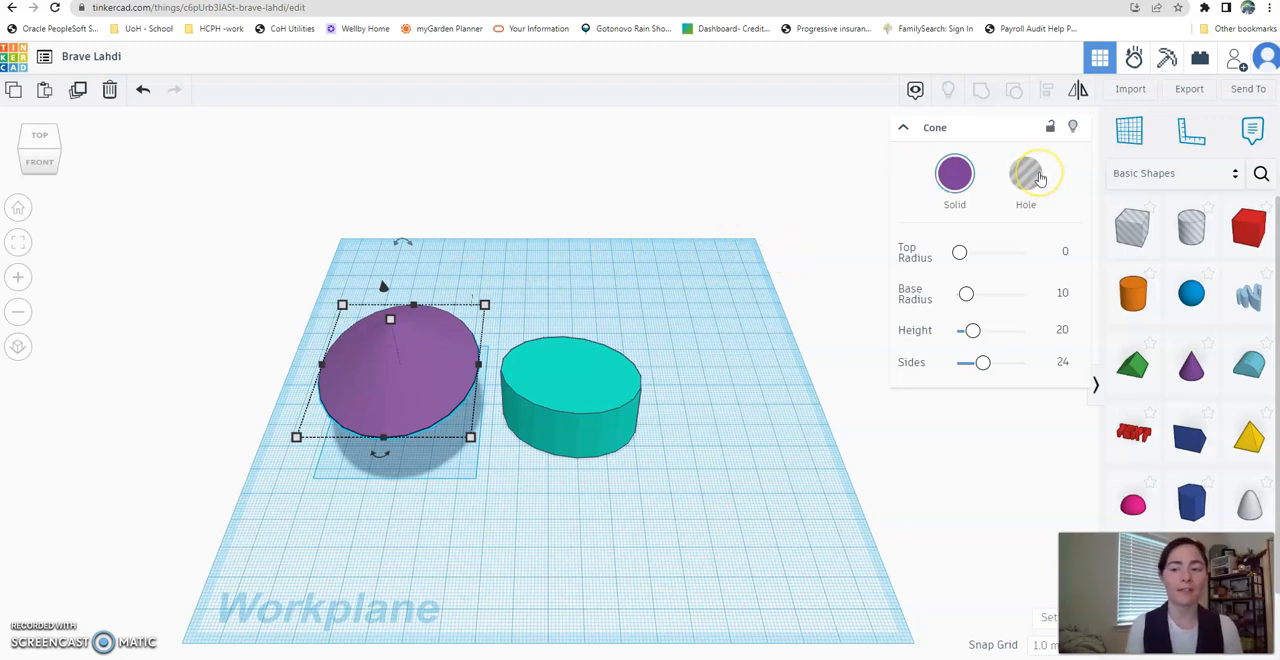
click(1038, 177)
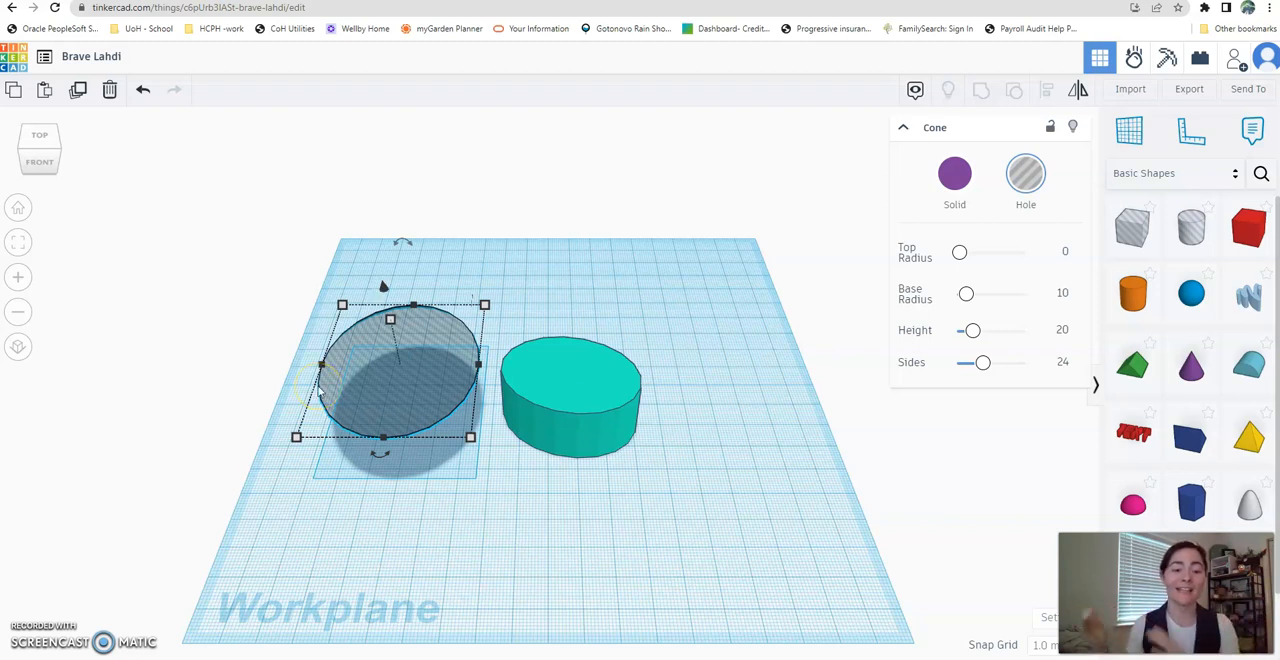
drag(404, 241, 419, 415)
click(415, 376)
text(180)
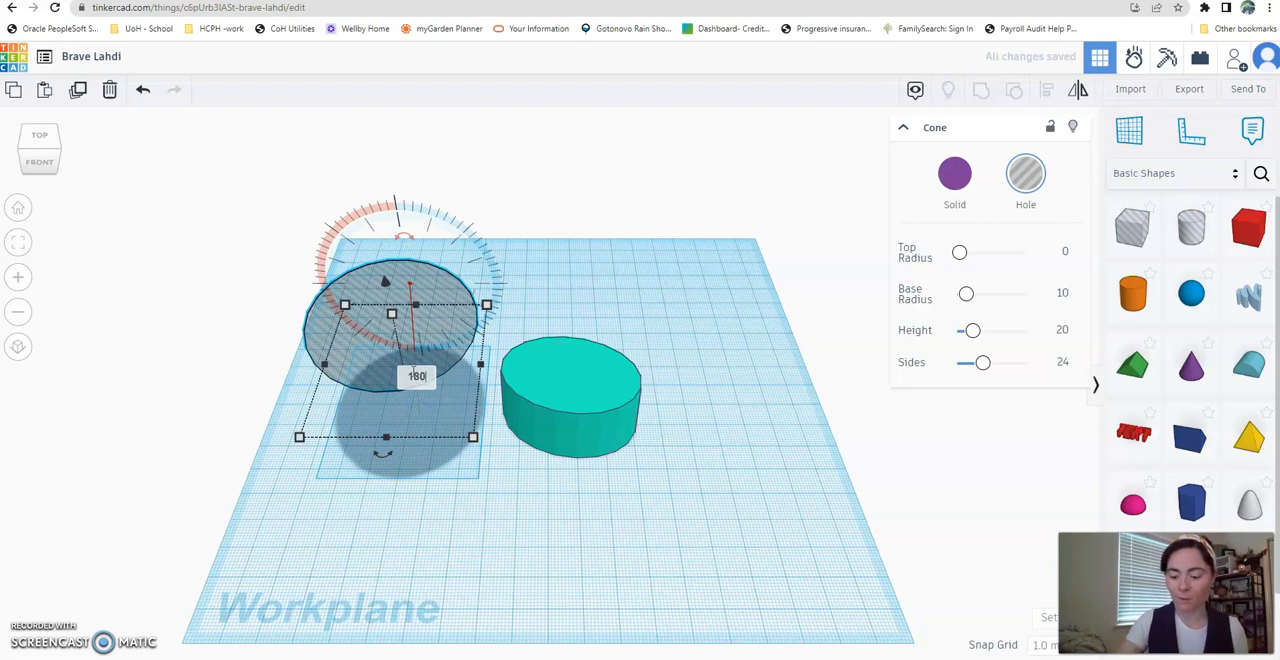
key(Return)
- Move the inverted cone hole over the cylinder and lower it 15 mm into the cylinder
drag(417, 308, 563, 380)
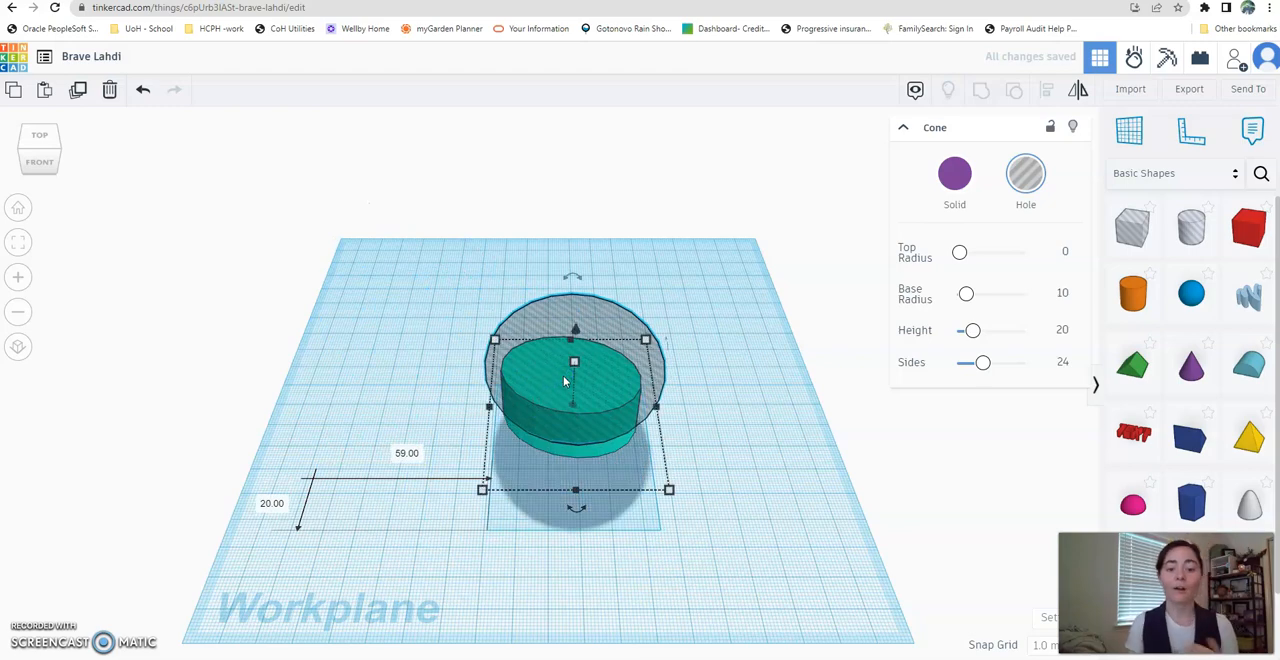
right_drag(376, 520, 384, 416)
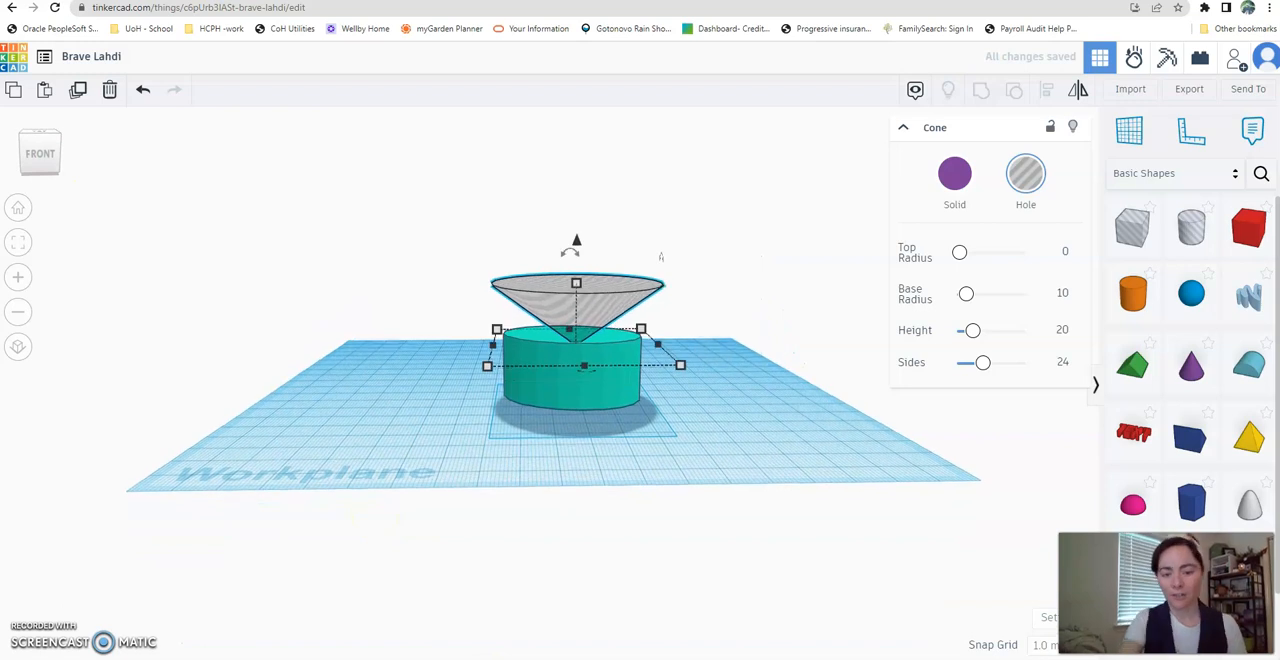
drag(606, 294, 597, 290)
drag(575, 238, 584, 284)
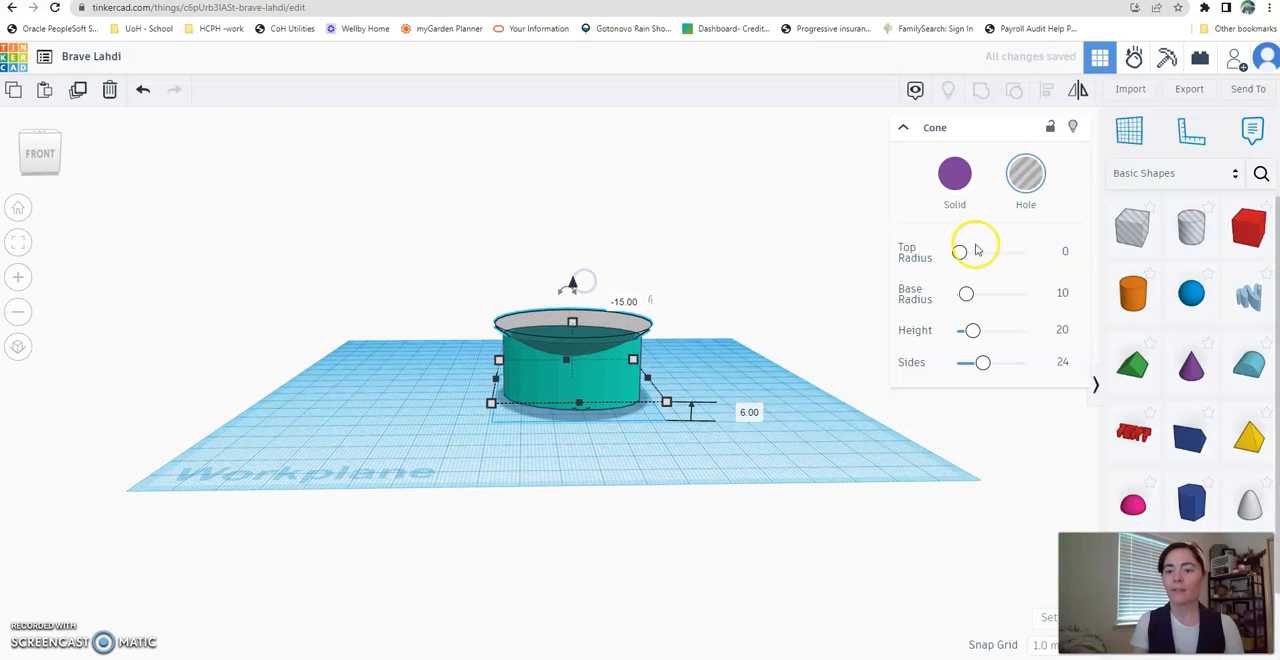
- Group the cone hole with the cylinder to cut a conical hollow, and view the result from above
drag(433, 224, 757, 486)
click(981, 91)
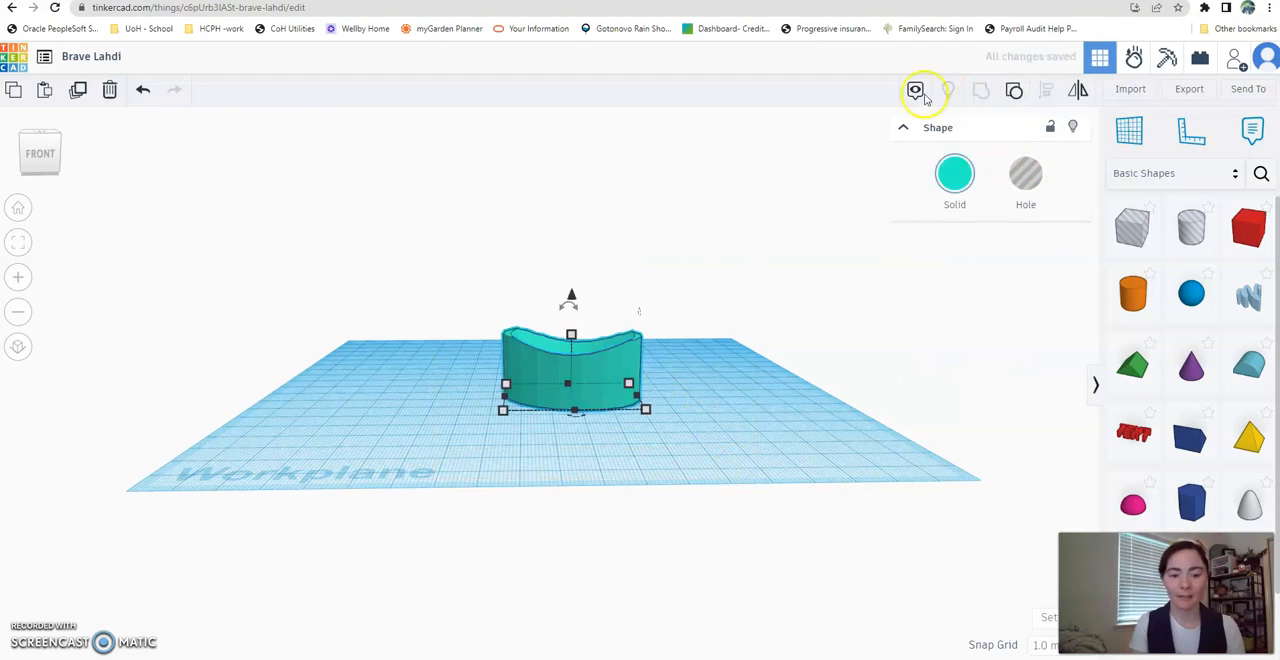
right_drag(745, 370, 766, 473)
- Delete the hollowed cylinder and place a red solid box near the middle of the empty workplane
click(530, 410)
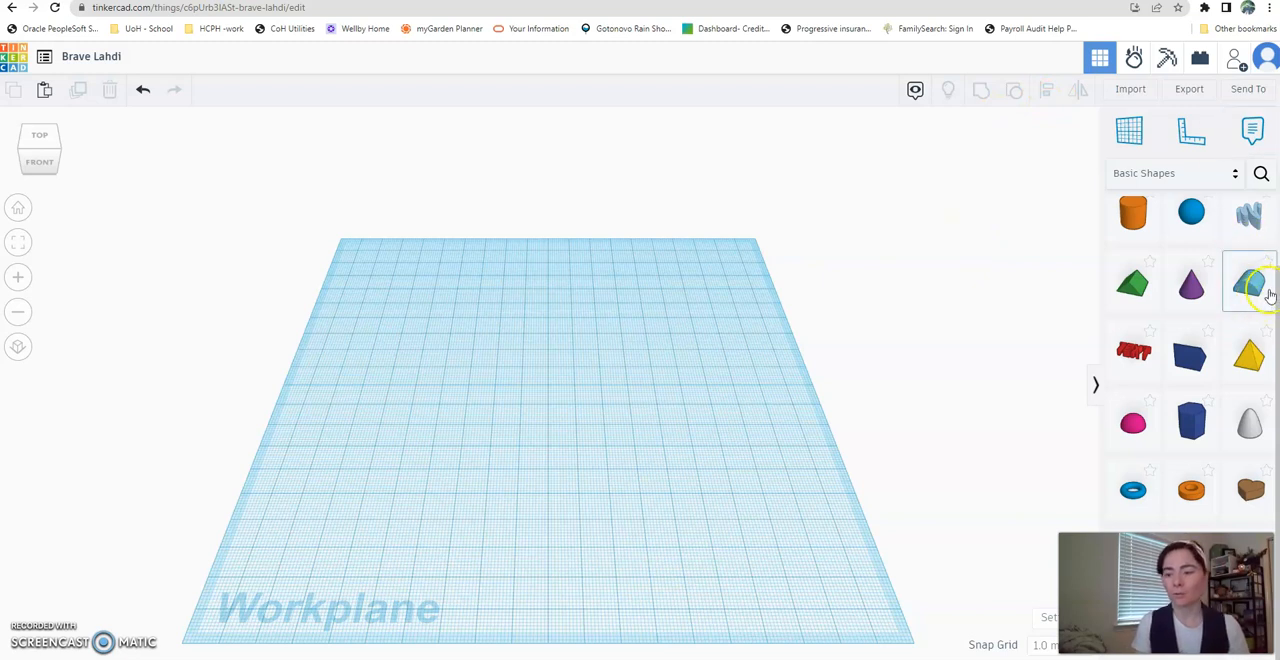
scroll(1275, 293, up, 2)
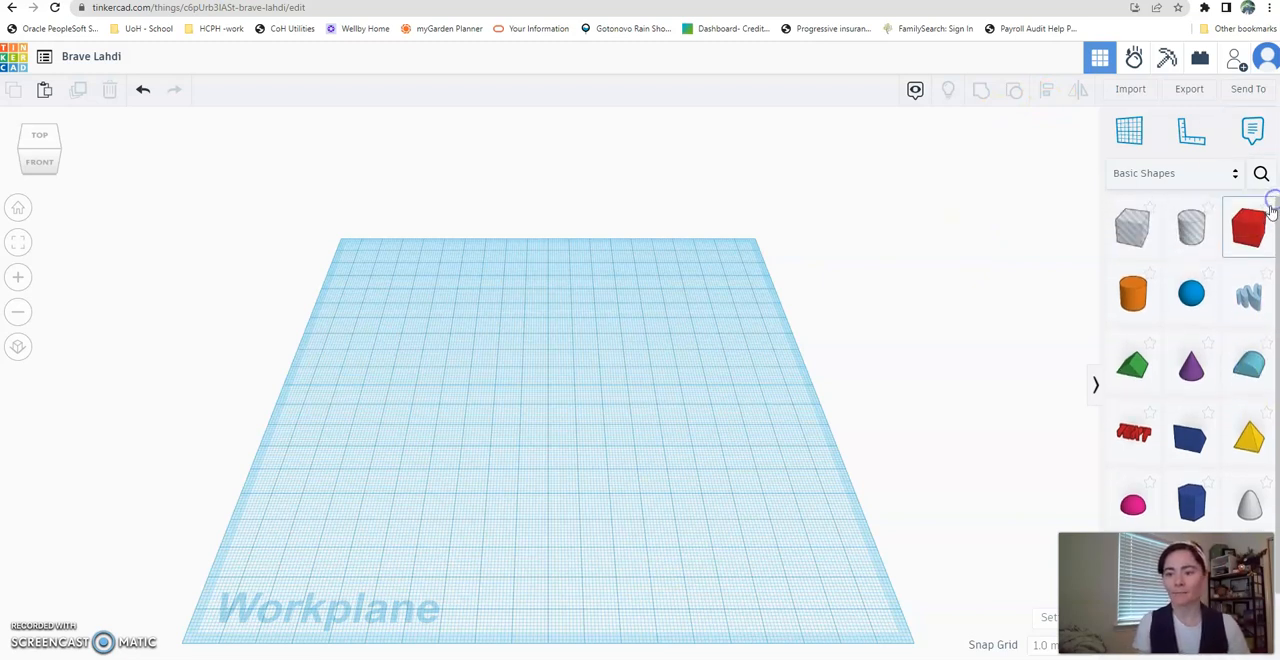
drag(1249, 231, 532, 362)
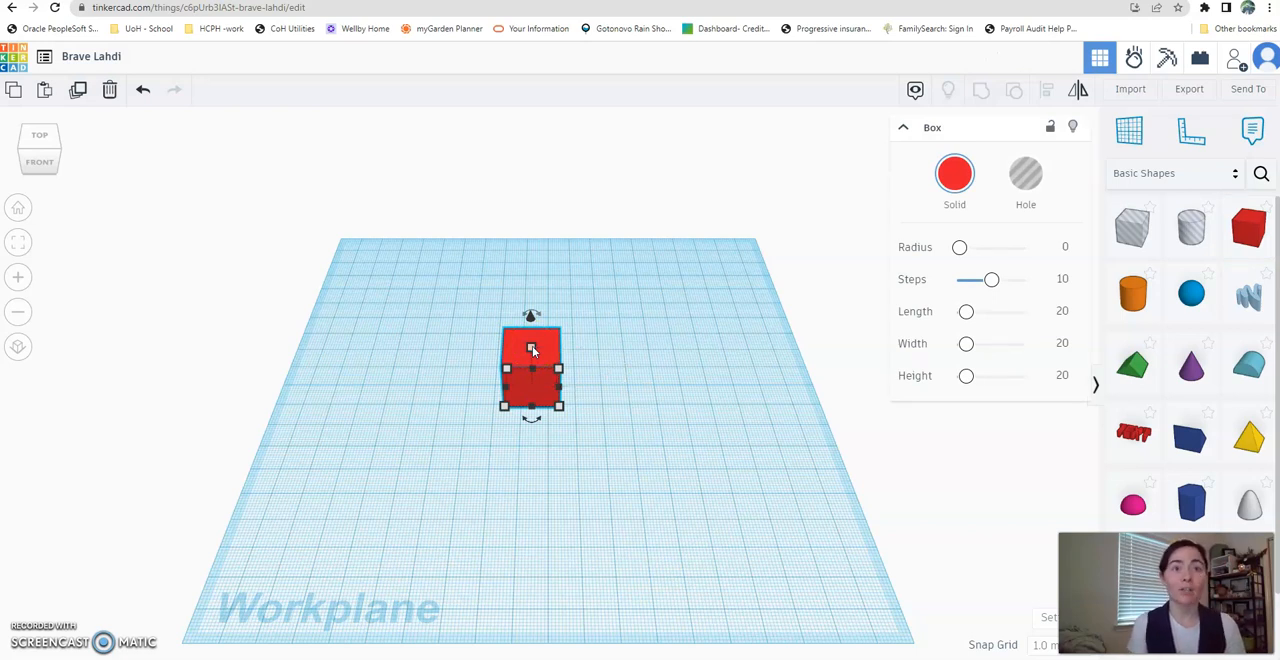
- Resize the red box into a long, thin rectangular plate and position it on the front half of the workplane
click(531, 385)
mouse_move(558, 405)
click(626, 385)
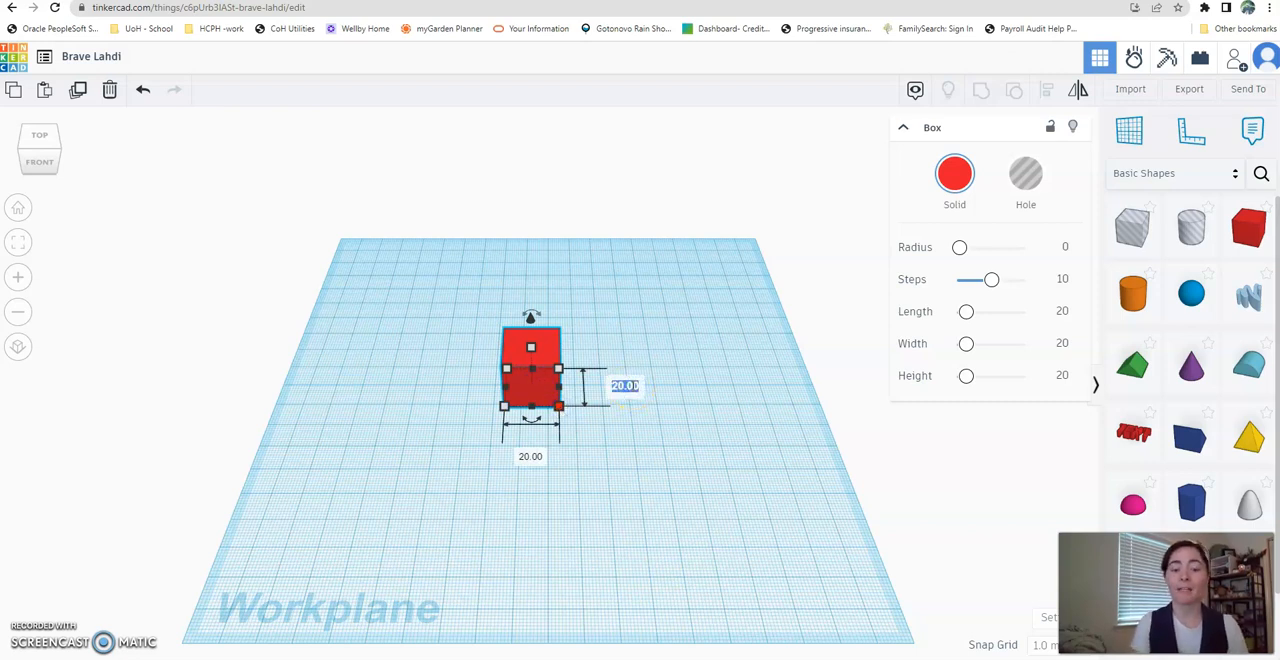
click(532, 347)
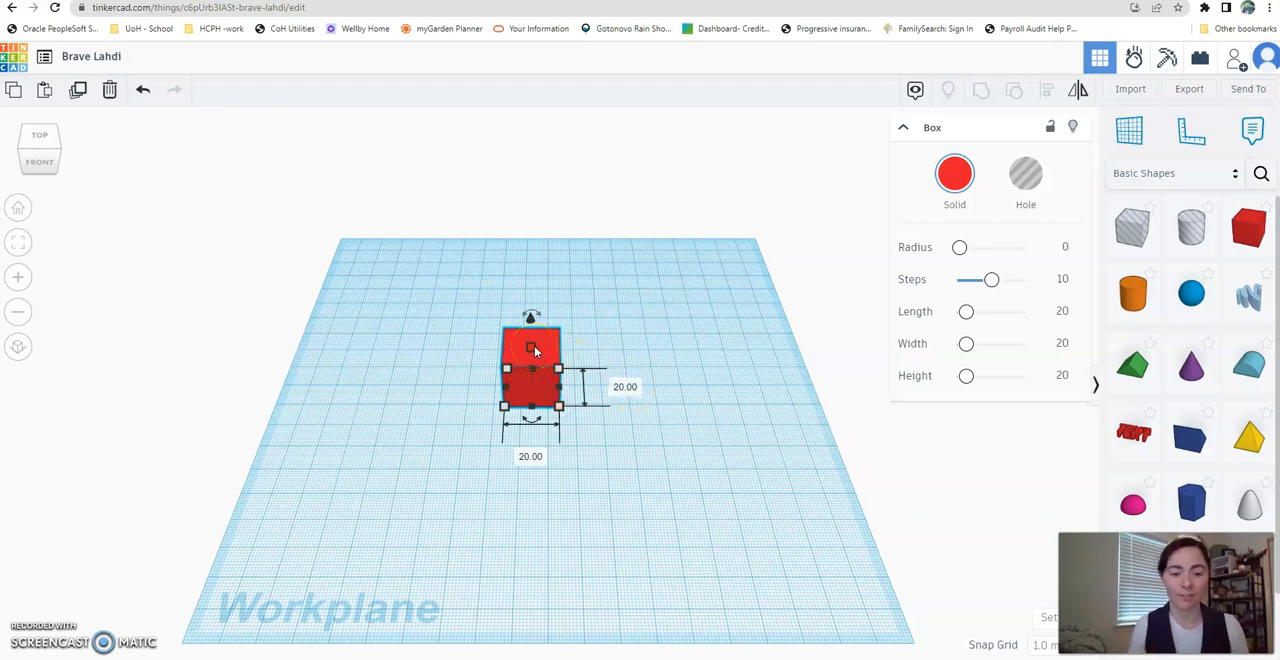
click(534, 346)
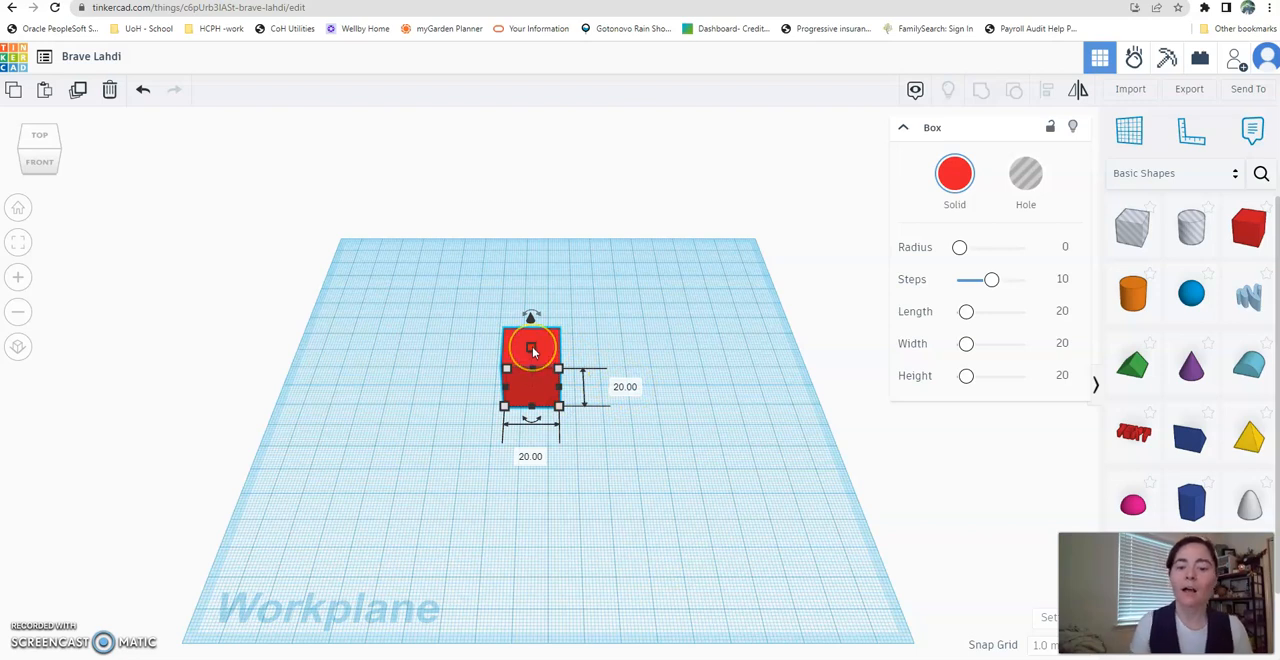
drag(533, 350, 709, 460)
click(565, 407)
click(509, 491)
click(746, 432)
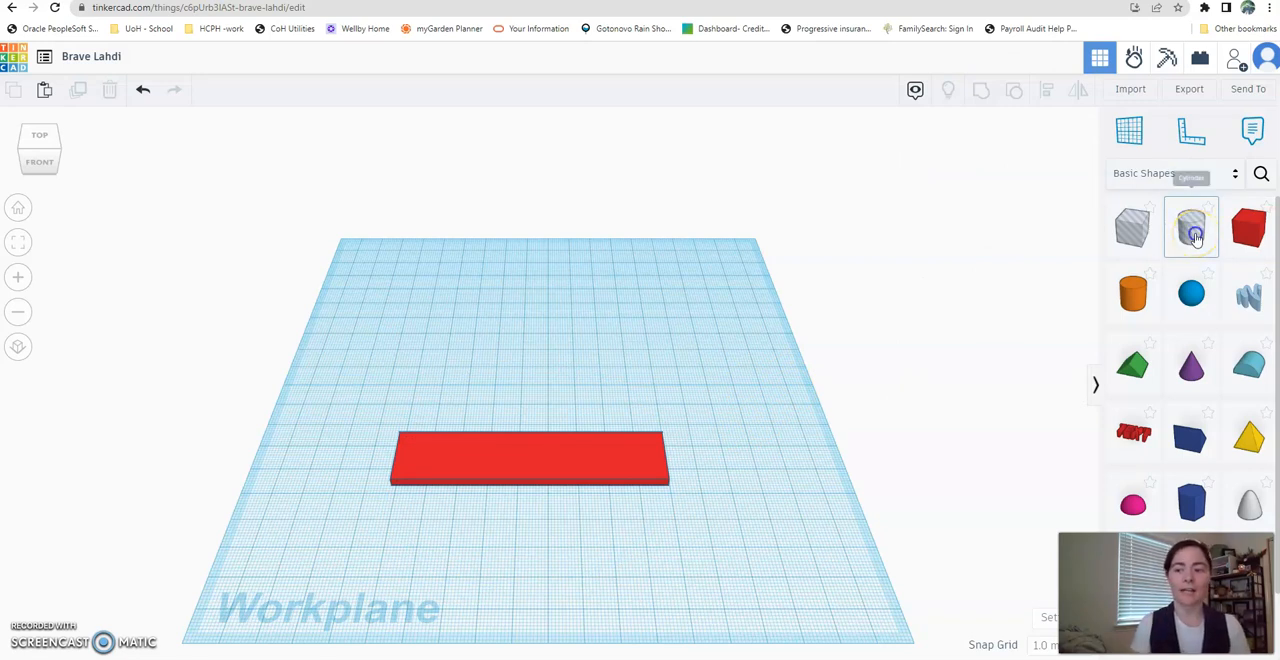
- Place a small cylinder hole at the plate's left end and group it with the plate to cut a round hole
drag(1195, 236, 419, 449)
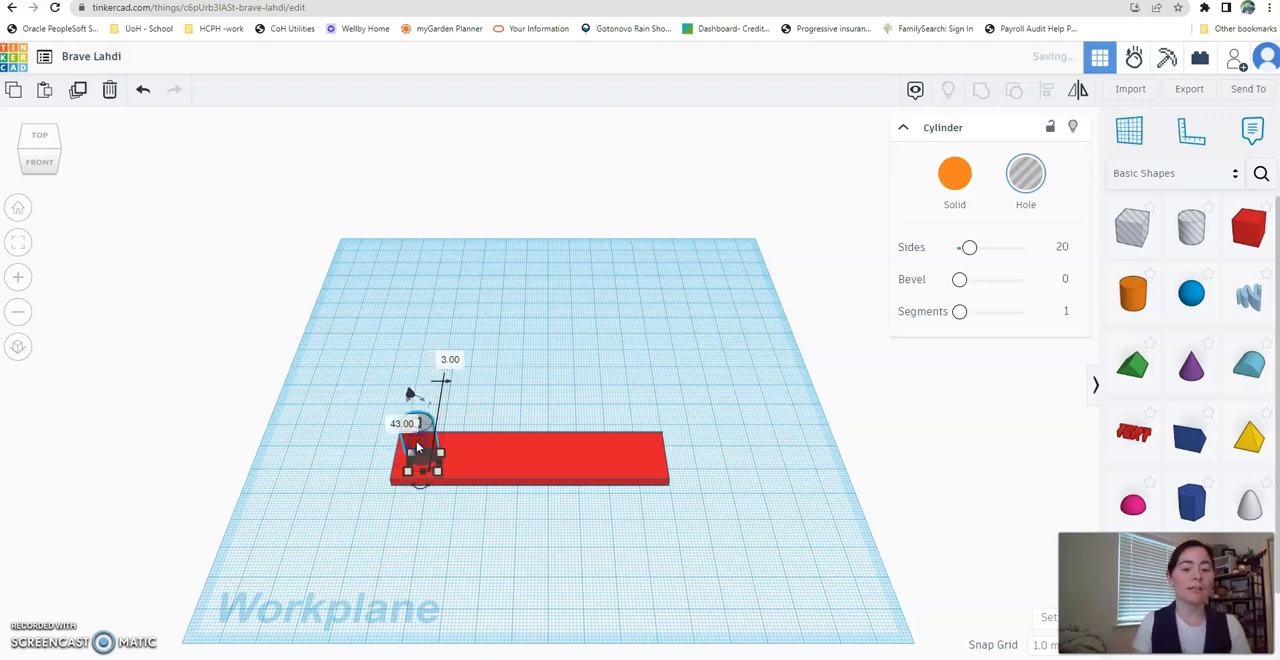
key(Left)
key(Left)
key(Left)
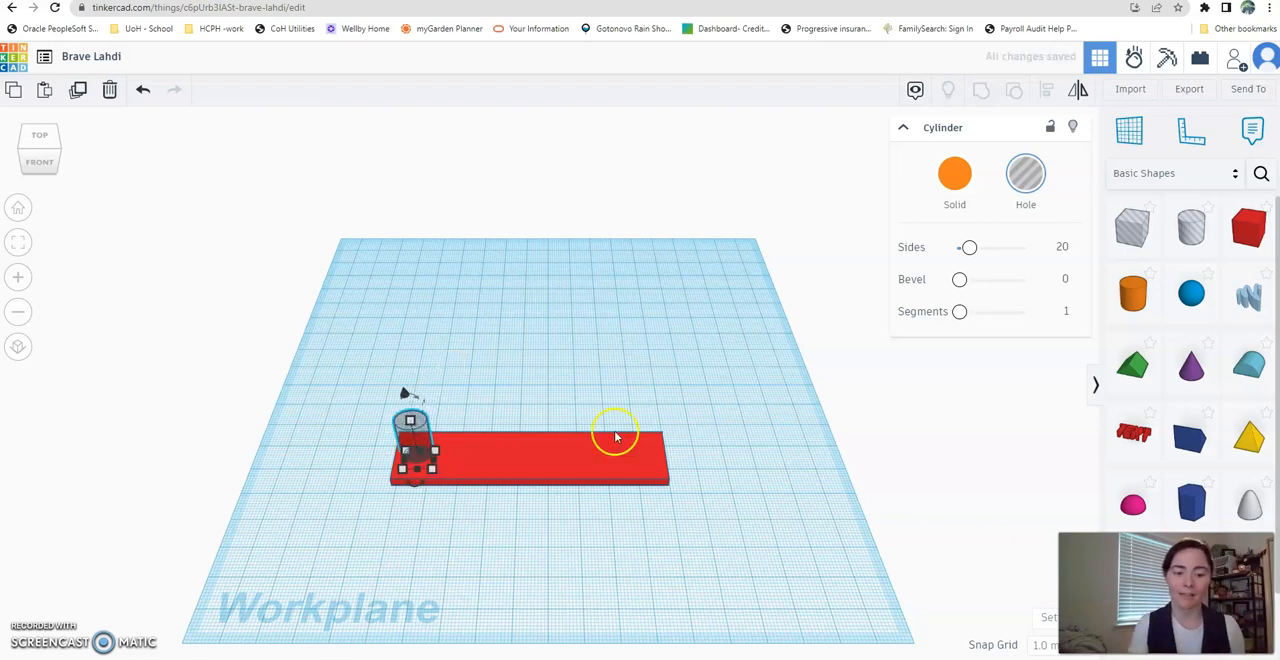
drag(361, 356, 749, 551)
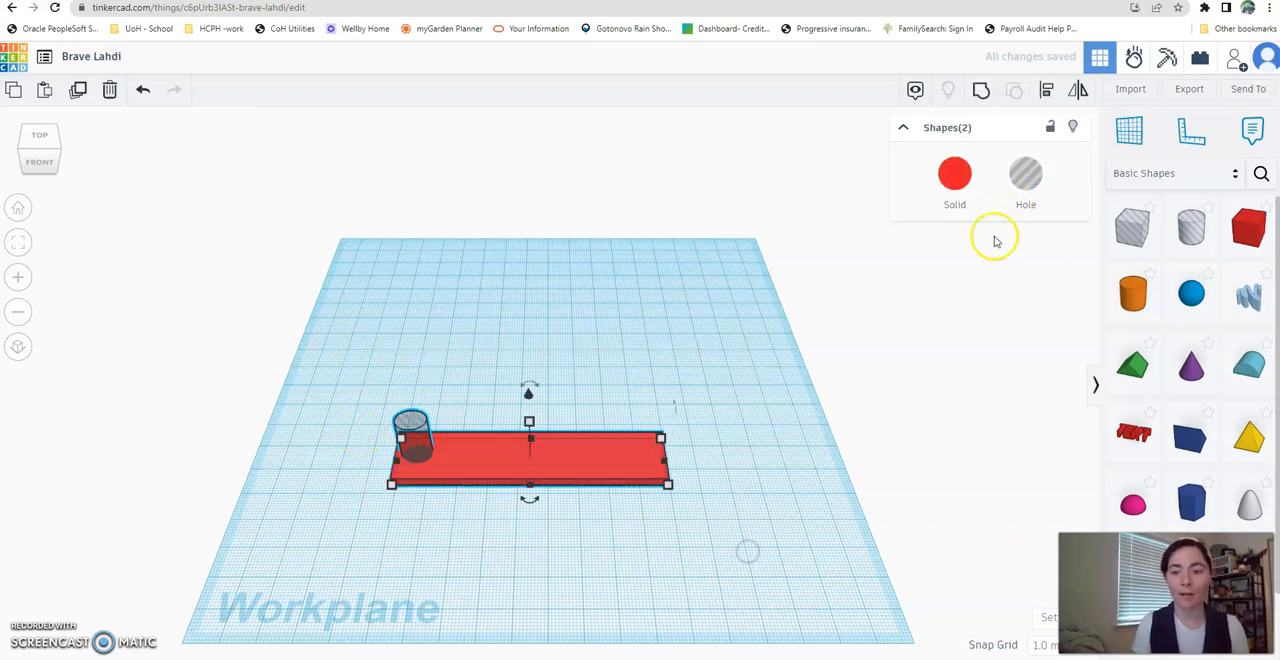
click(981, 89)
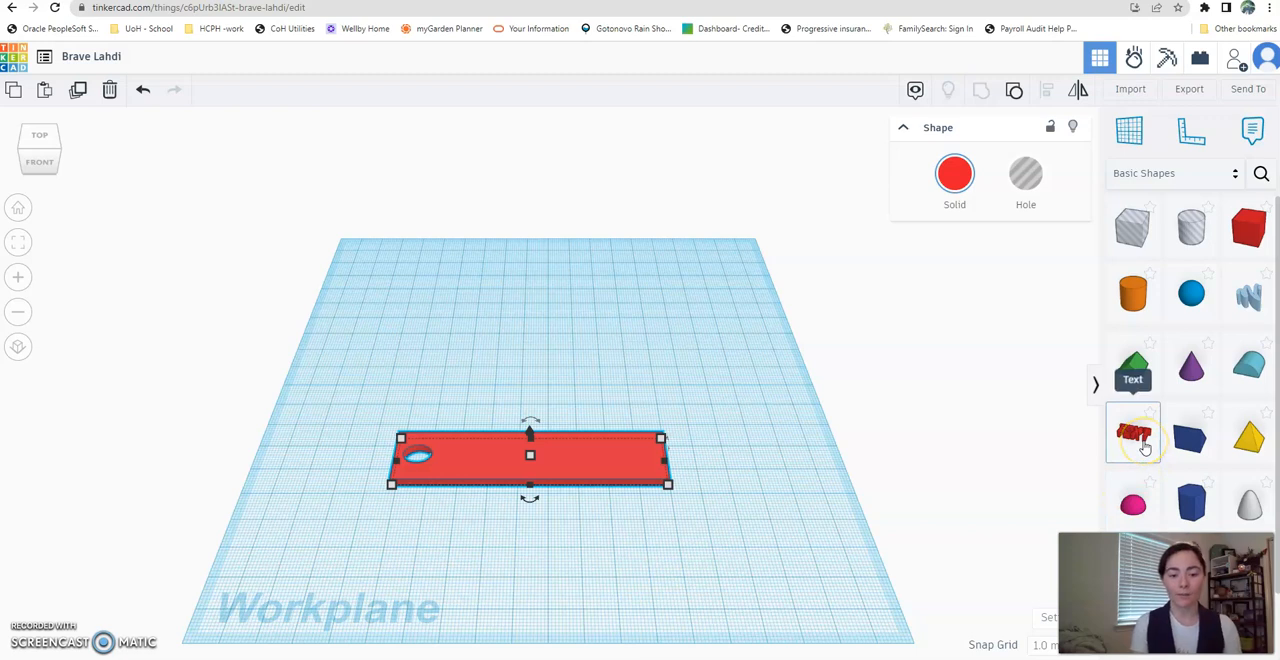
- Place a solid text shape on the workplane behind the plate and set its wording to "I SOUP", leaving a gap after the I
drag(1145, 448, 577, 375)
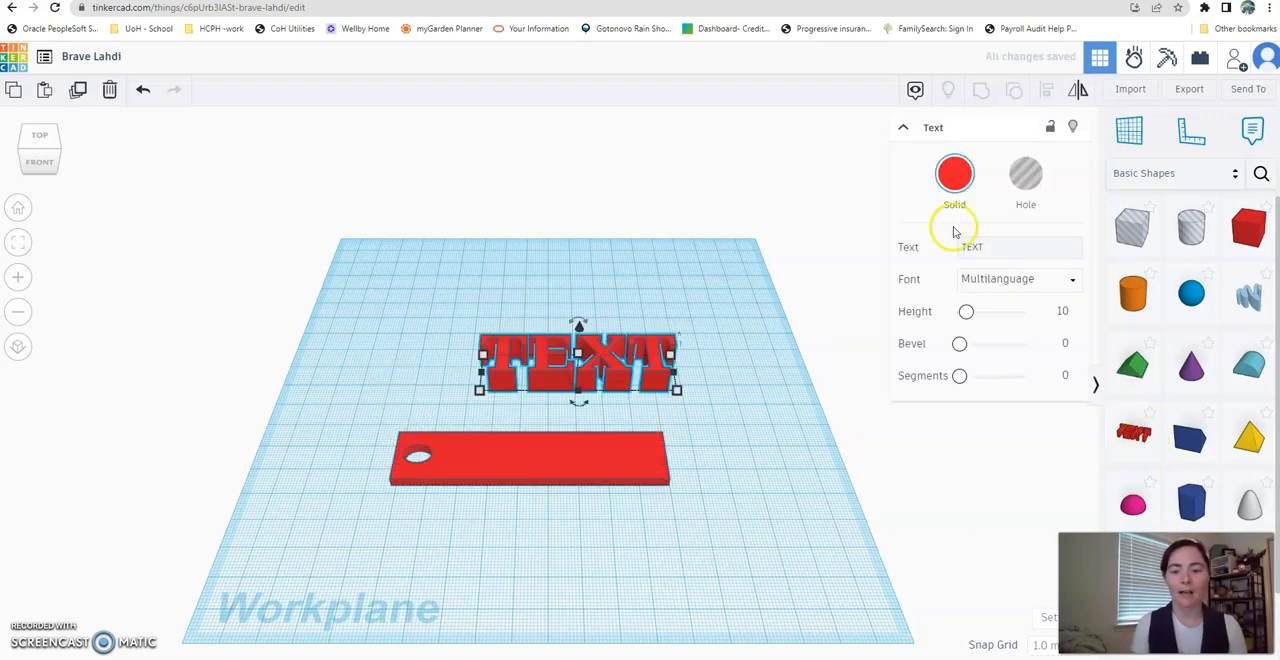
click(994, 248)
key(BackSpace)
key(BackSpace)
key(BackSpace)
key(BackSpace)
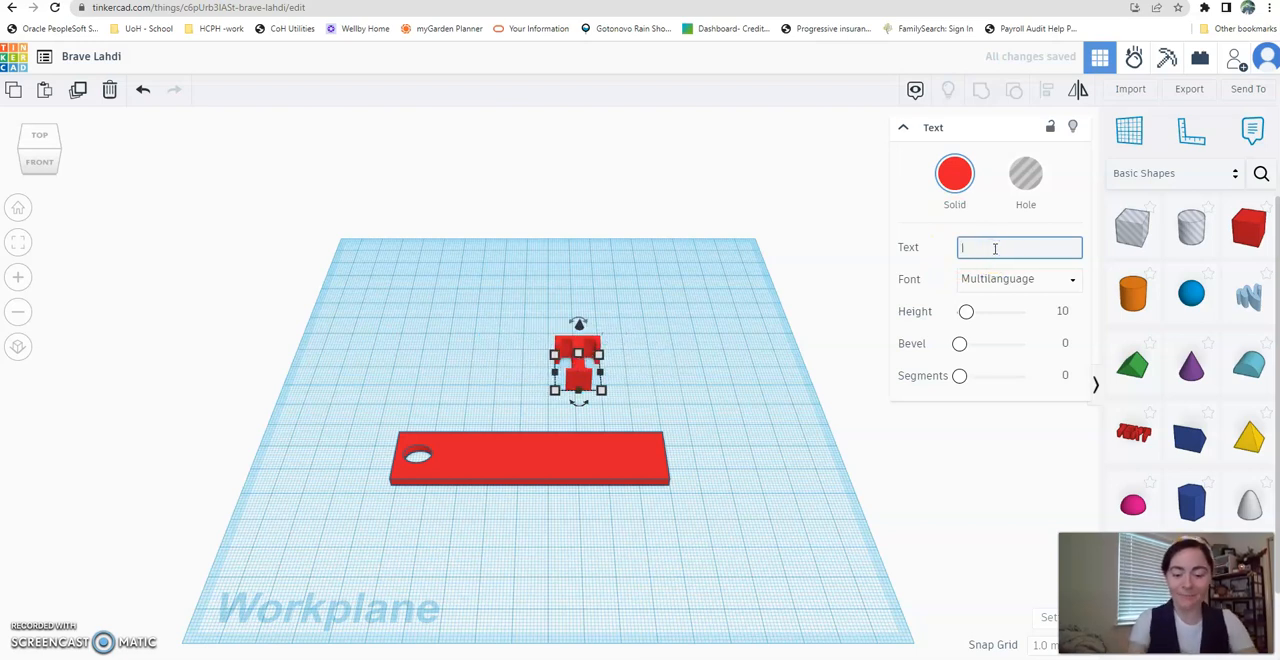
text(I)
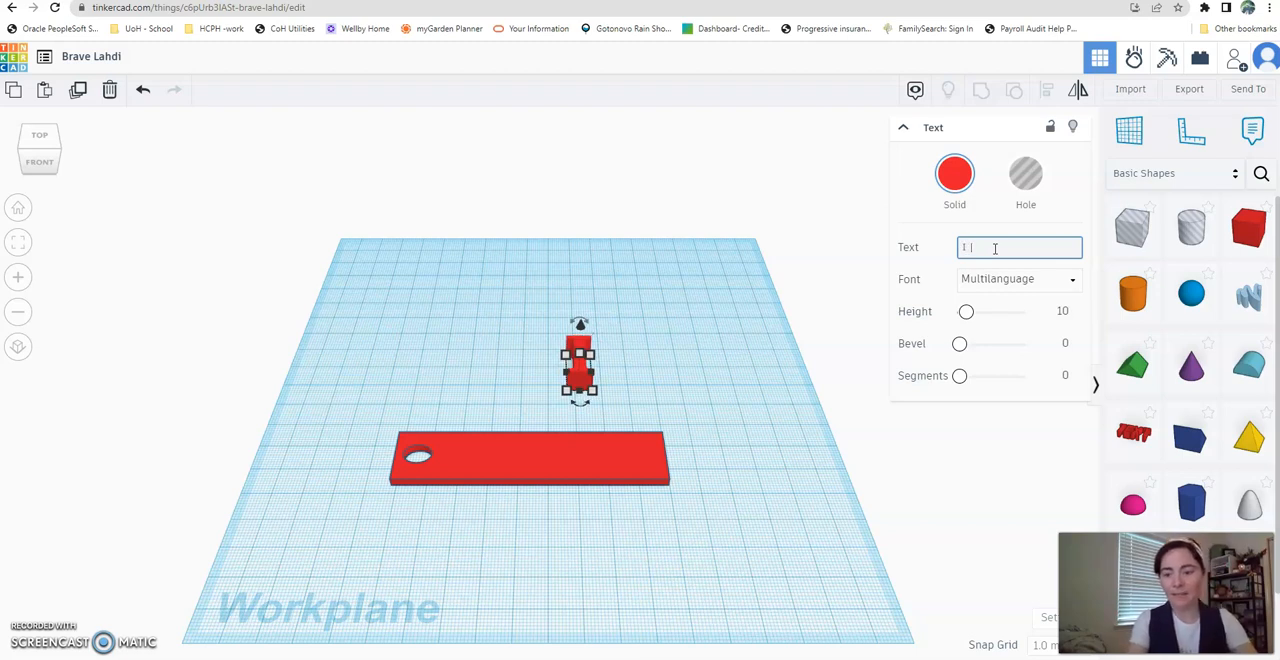
text( SOUP)
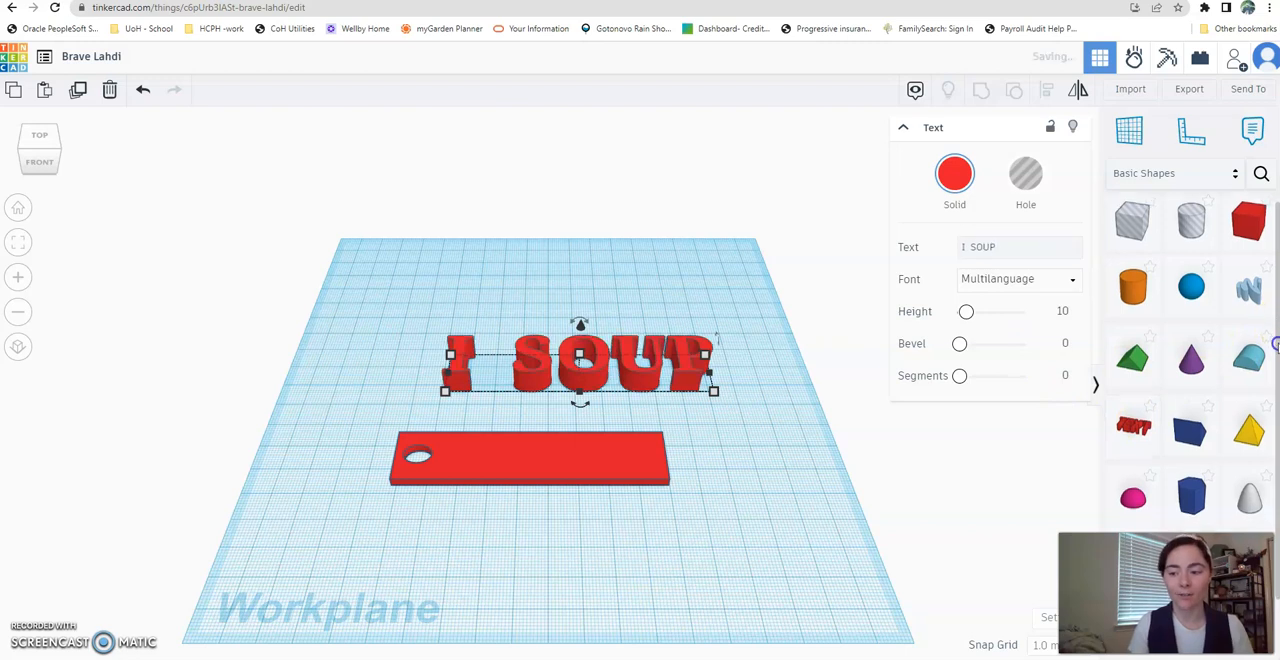
- Shrink the "I SOUP" text to fit beside the round hole, place it on the plate and colour it blue
scroll(1272, 335, down, 2)
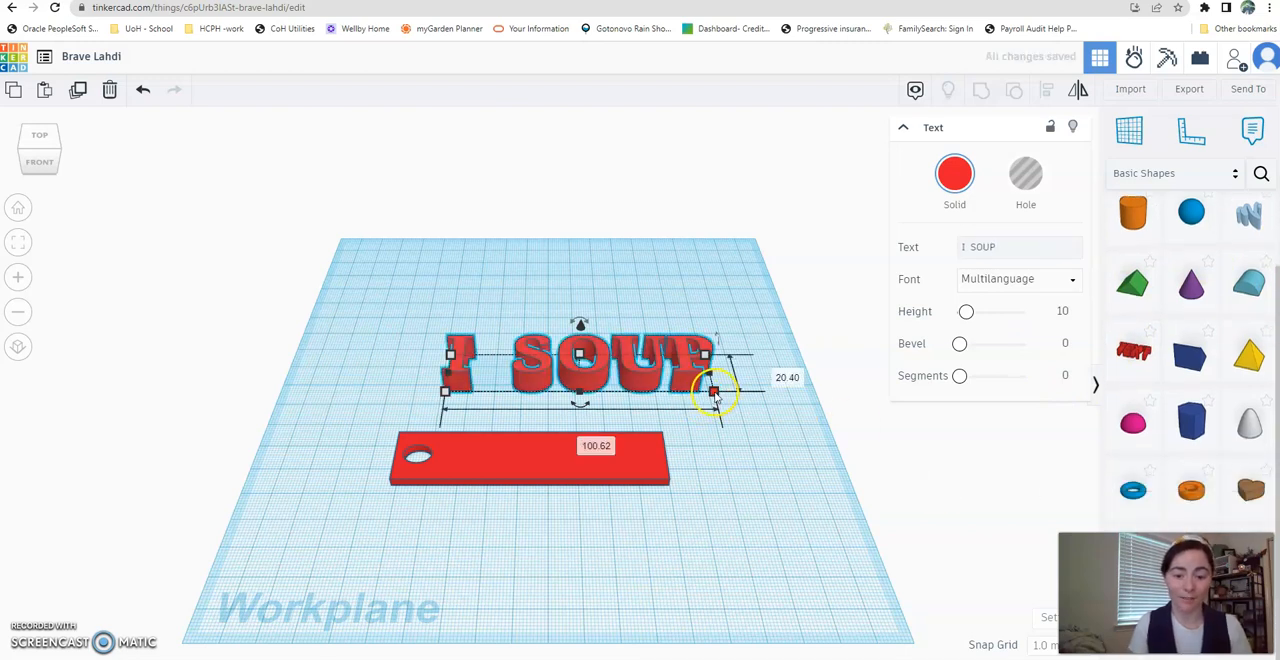
drag(712, 390, 620, 446)
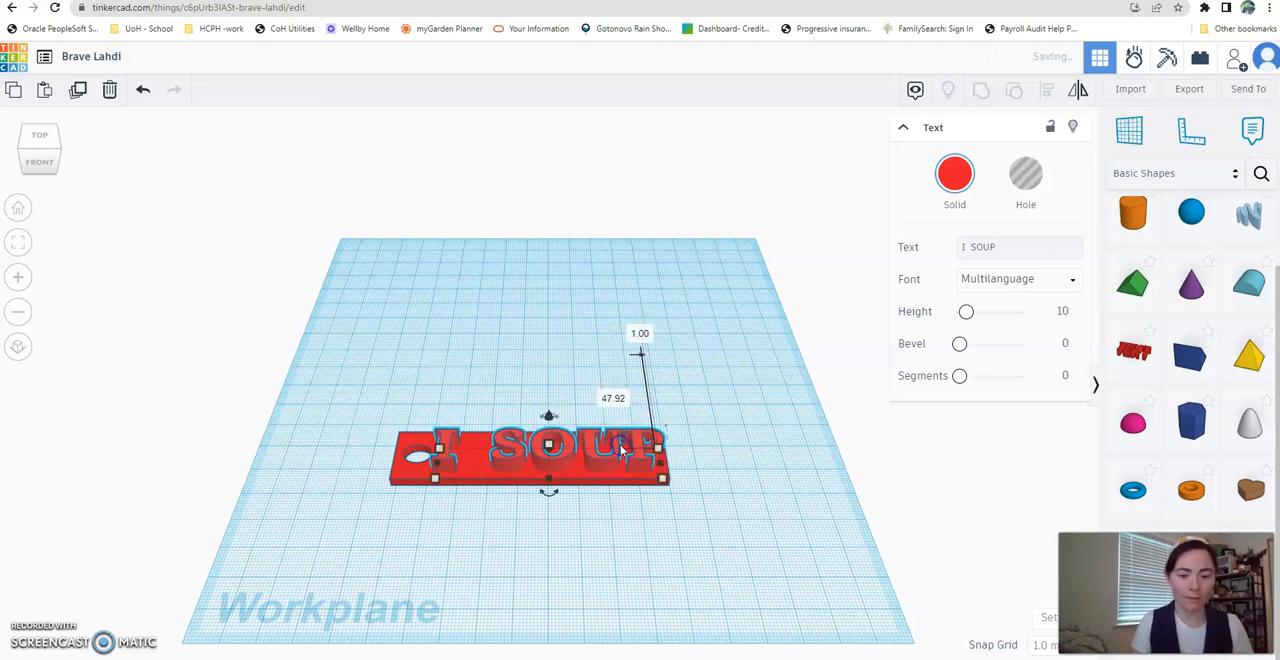
click(948, 174)
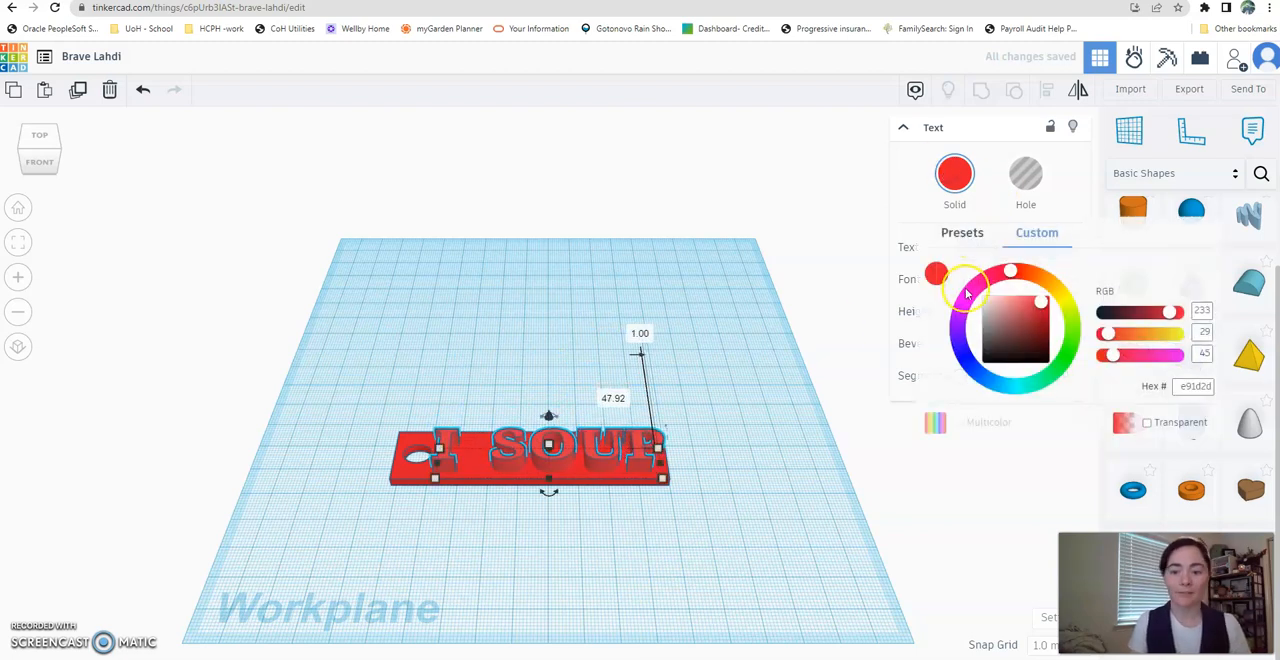
click(961, 352)
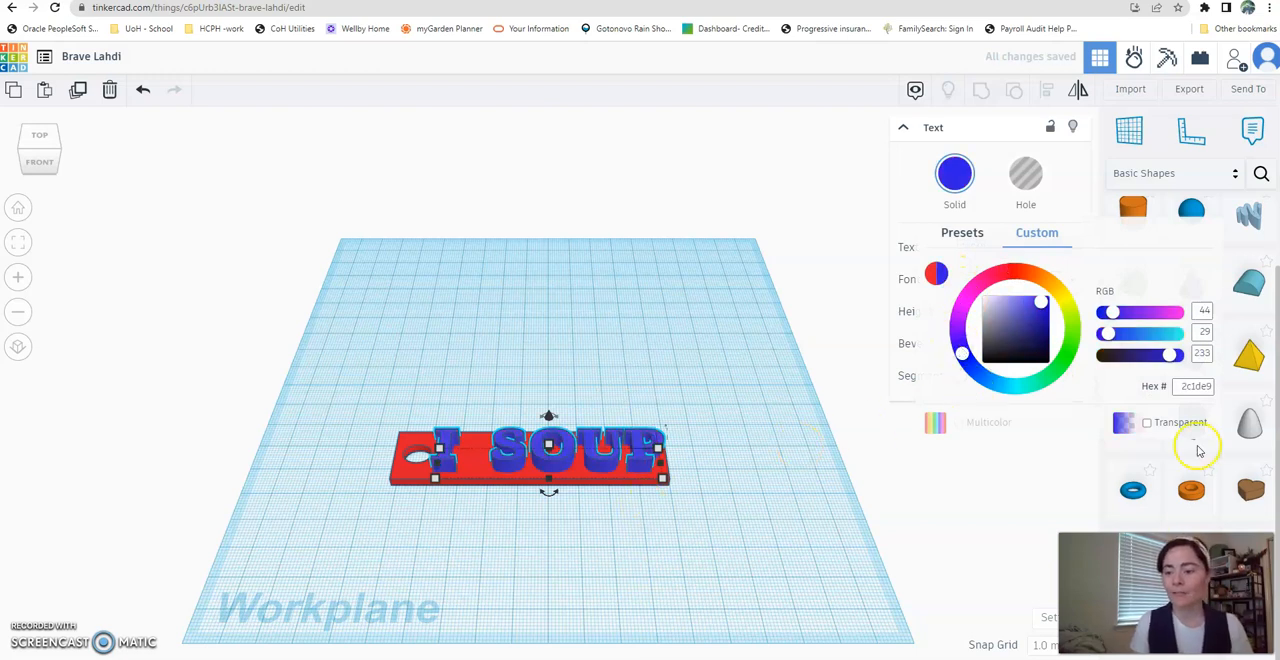
- Add a small solid heart in the gap between "I" and "SOUP" on the plate and colour it purple
click(1245, 486)
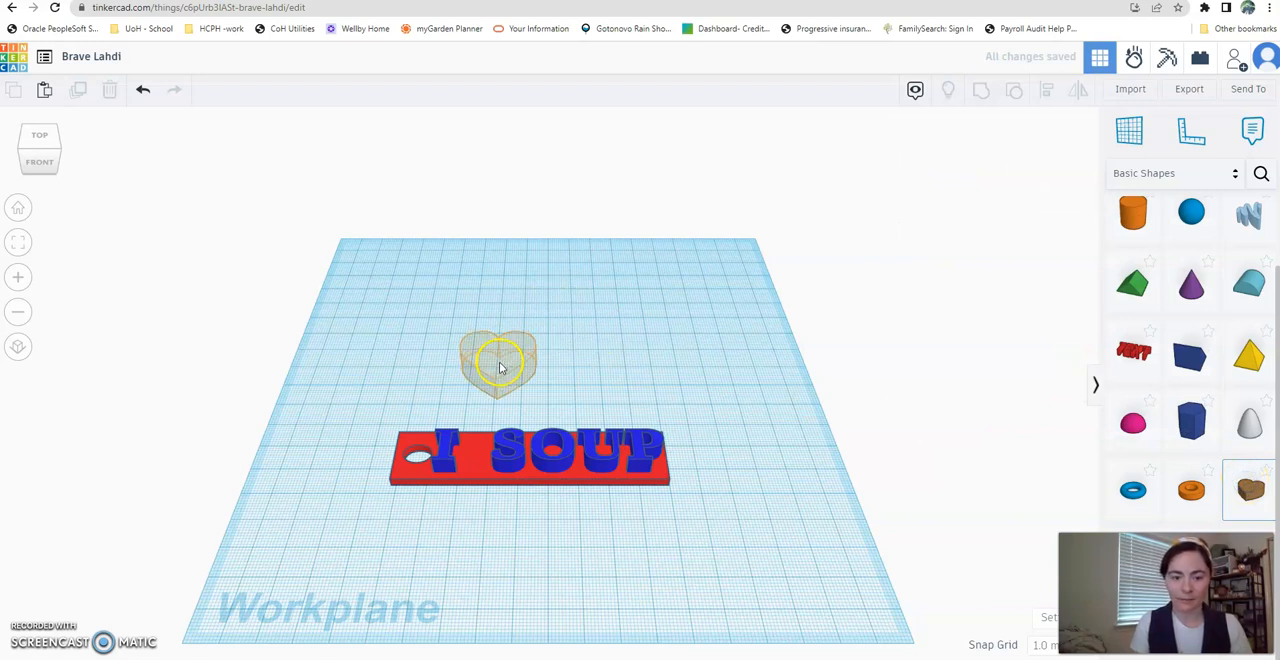
click(537, 398)
drag(537, 398, 484, 443)
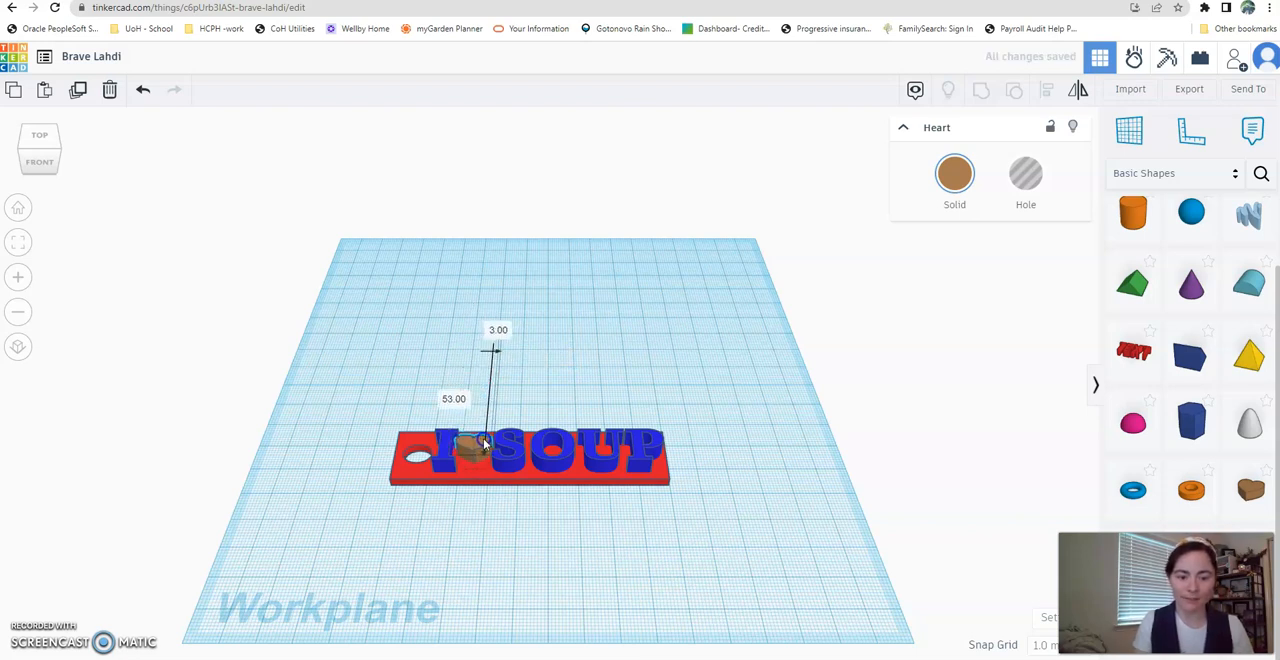
click(957, 172)
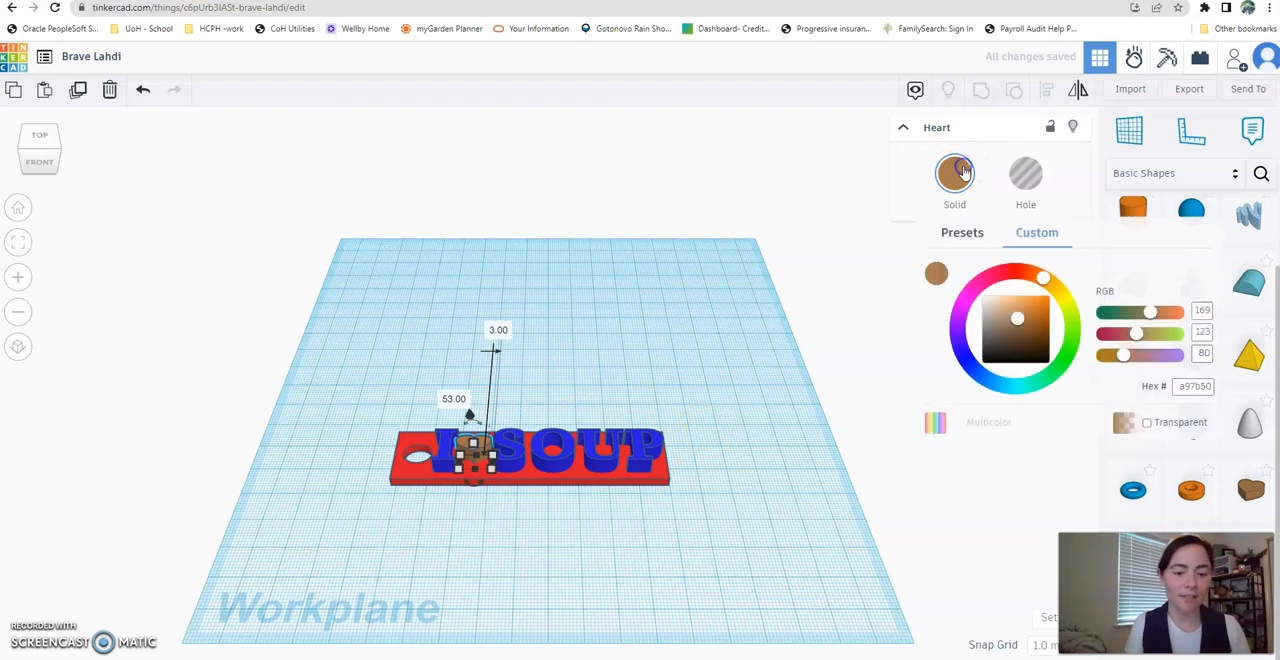
click(966, 295)
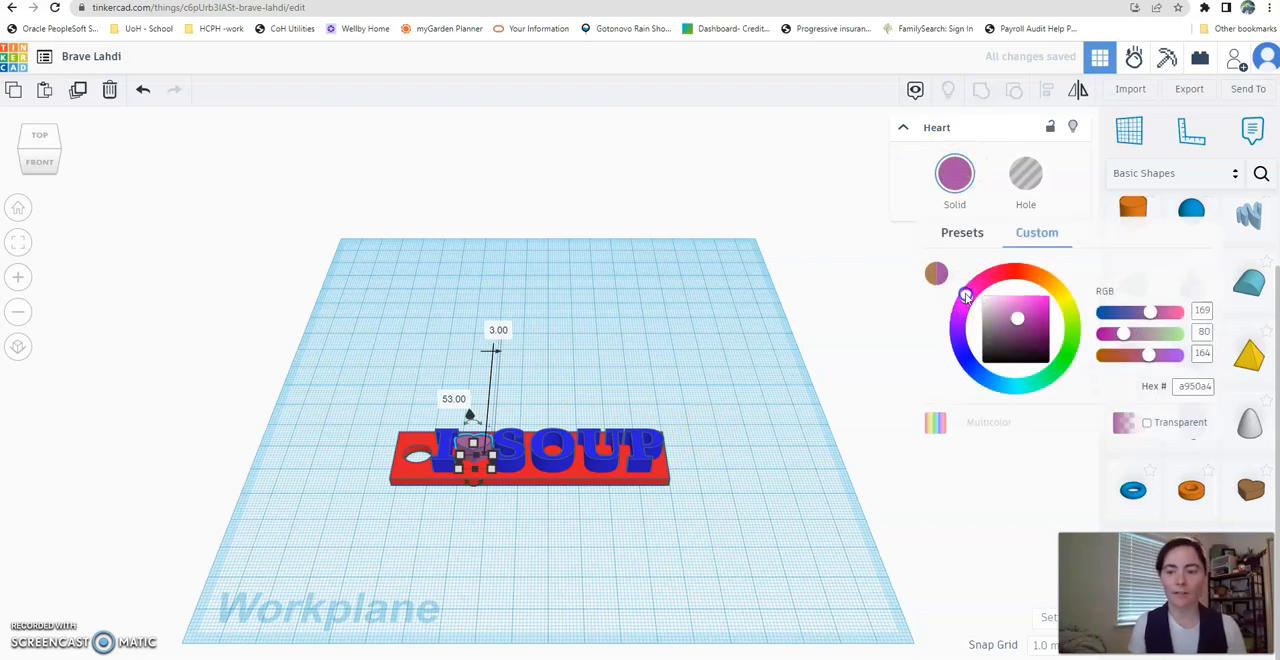
click(702, 363)
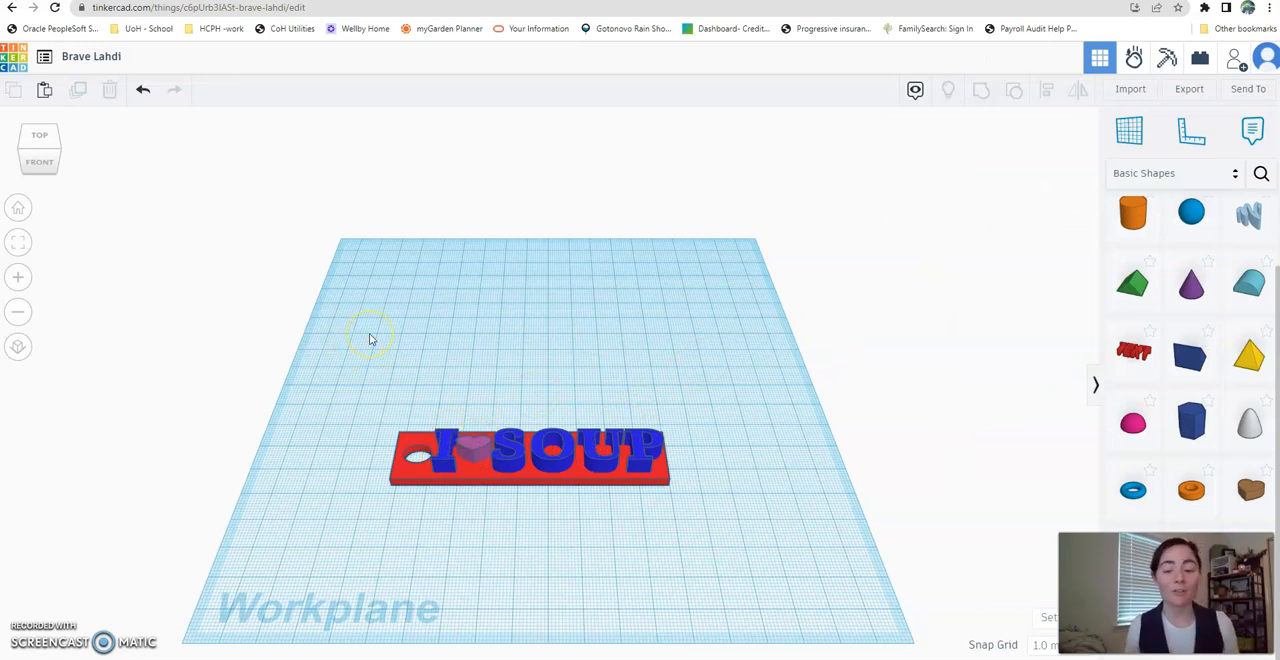
- Group the plate, text and heart into one shape and shift the grouped tag slightly on the workplane
drag(369, 336, 731, 562)
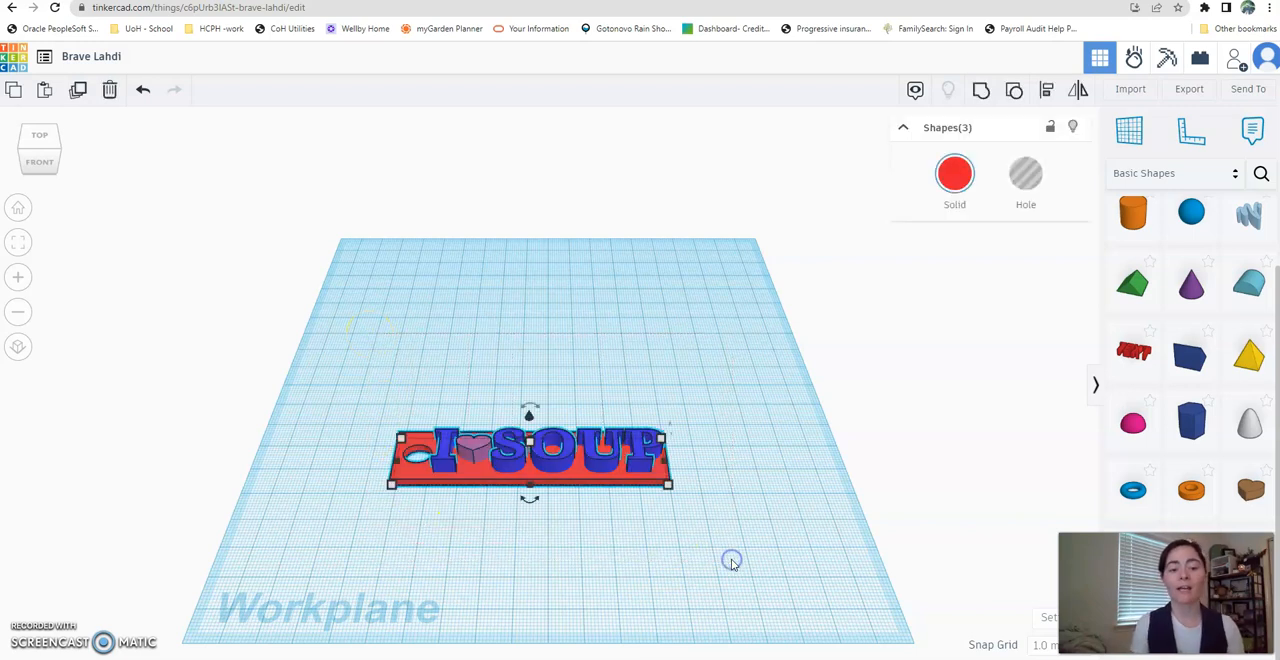
click(981, 94)
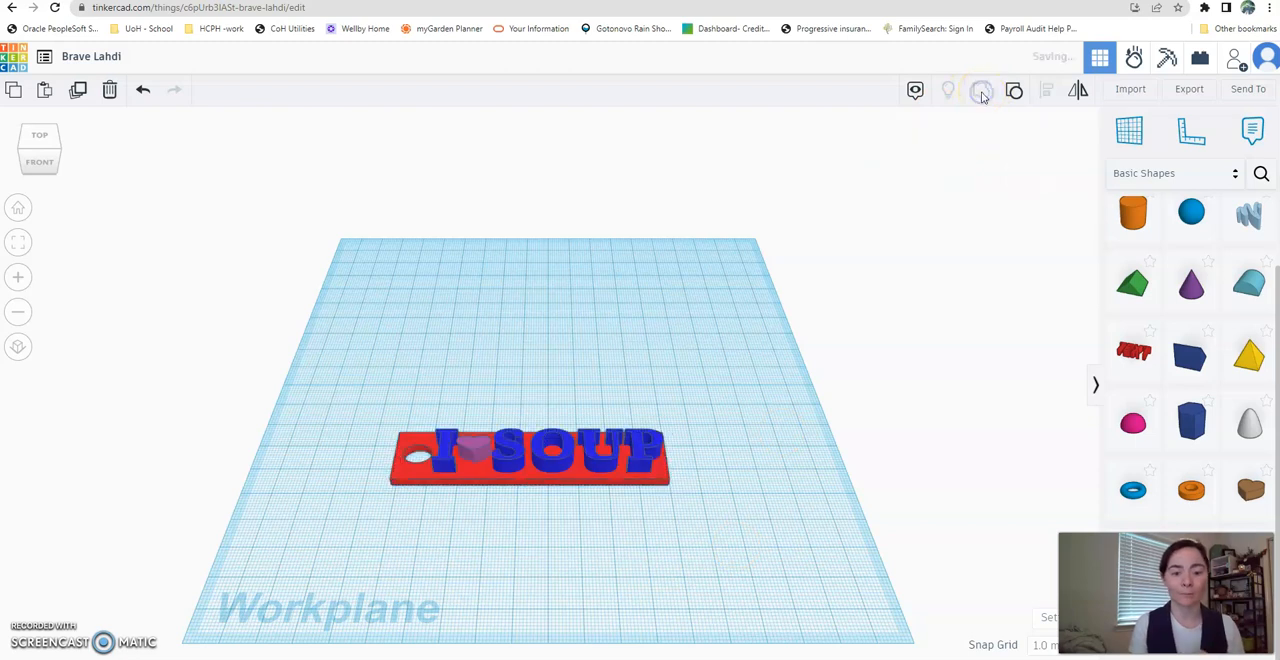
mouse_move(573, 460)
mouse_down()
mouse_move(600, 338)
mouse_move(586, 355)
mouse_move(584, 453)
mouse_up()
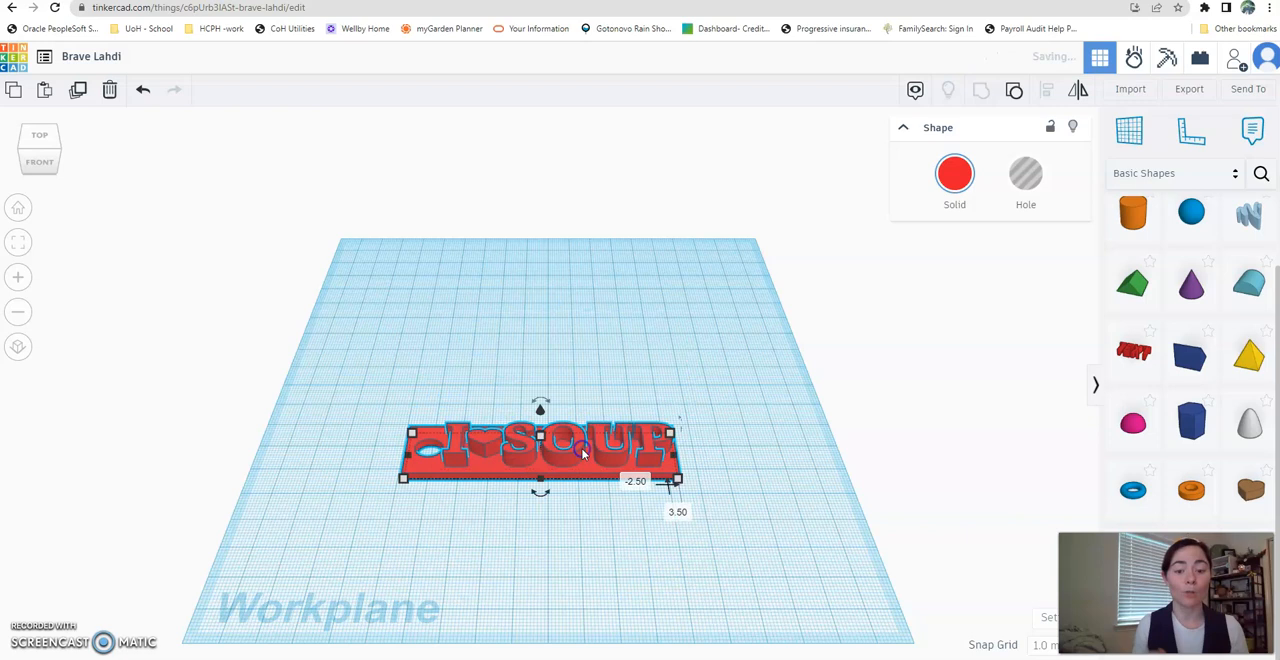
- Turn on Multicolor for the grouped tag and move it about 28 mm toward the back of the workplane
click(955, 176)
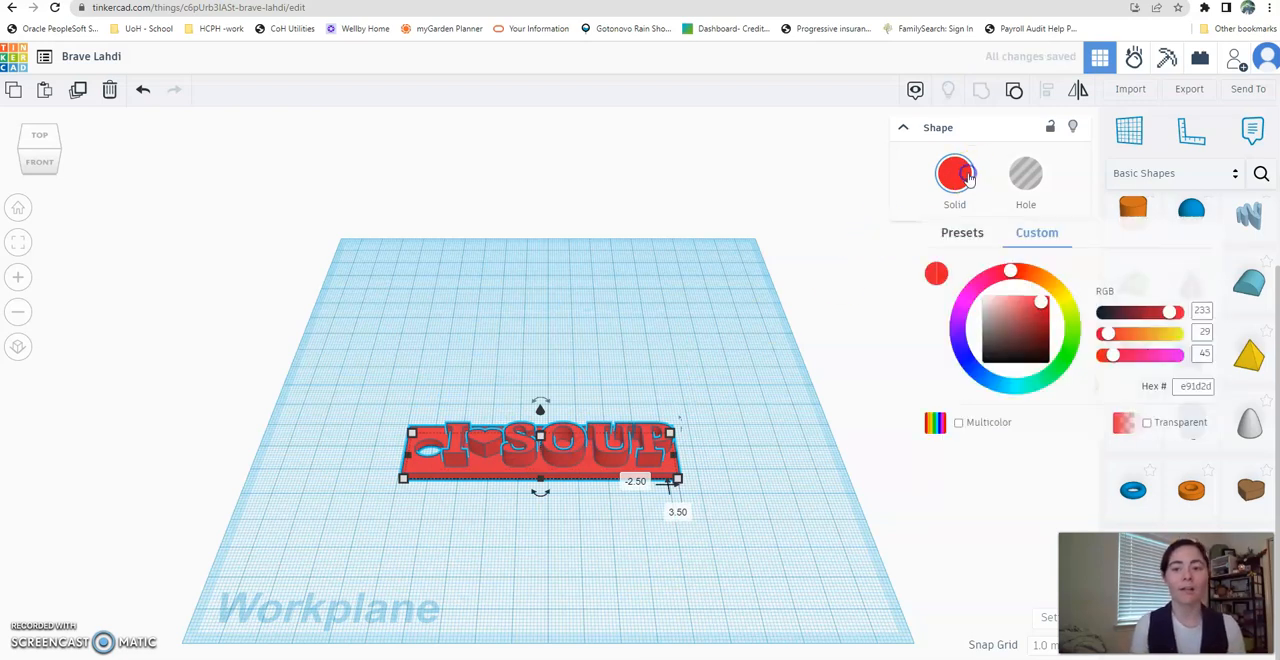
click(958, 422)
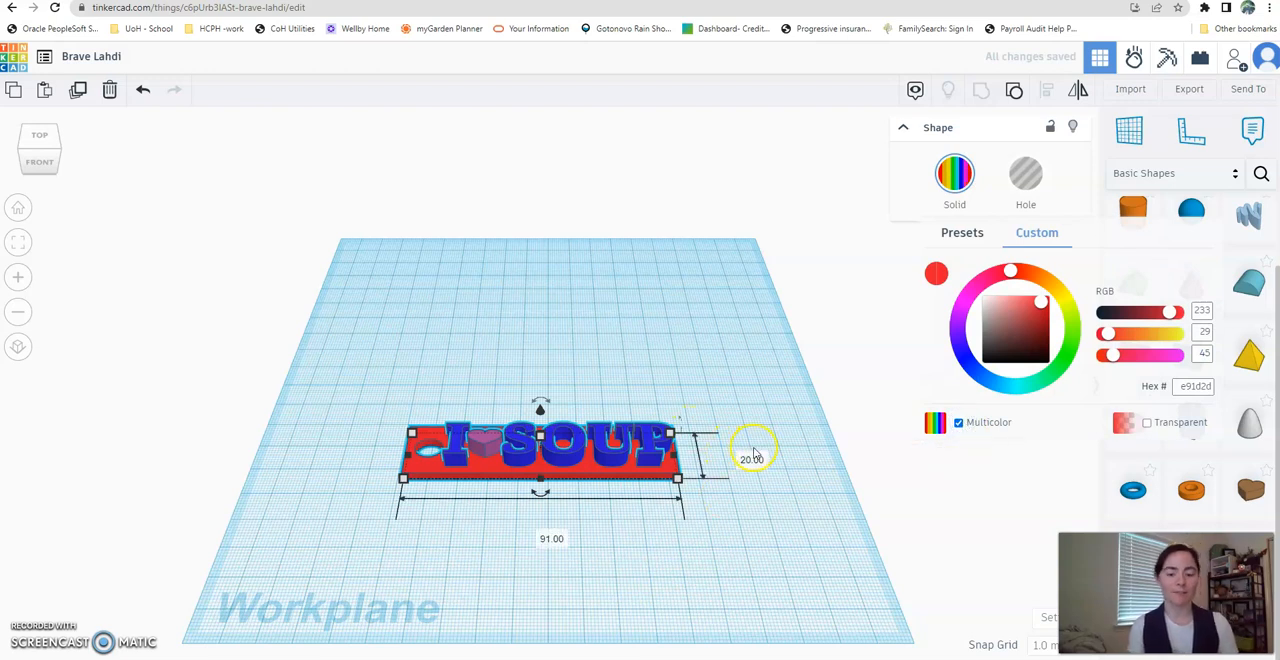
click(757, 452)
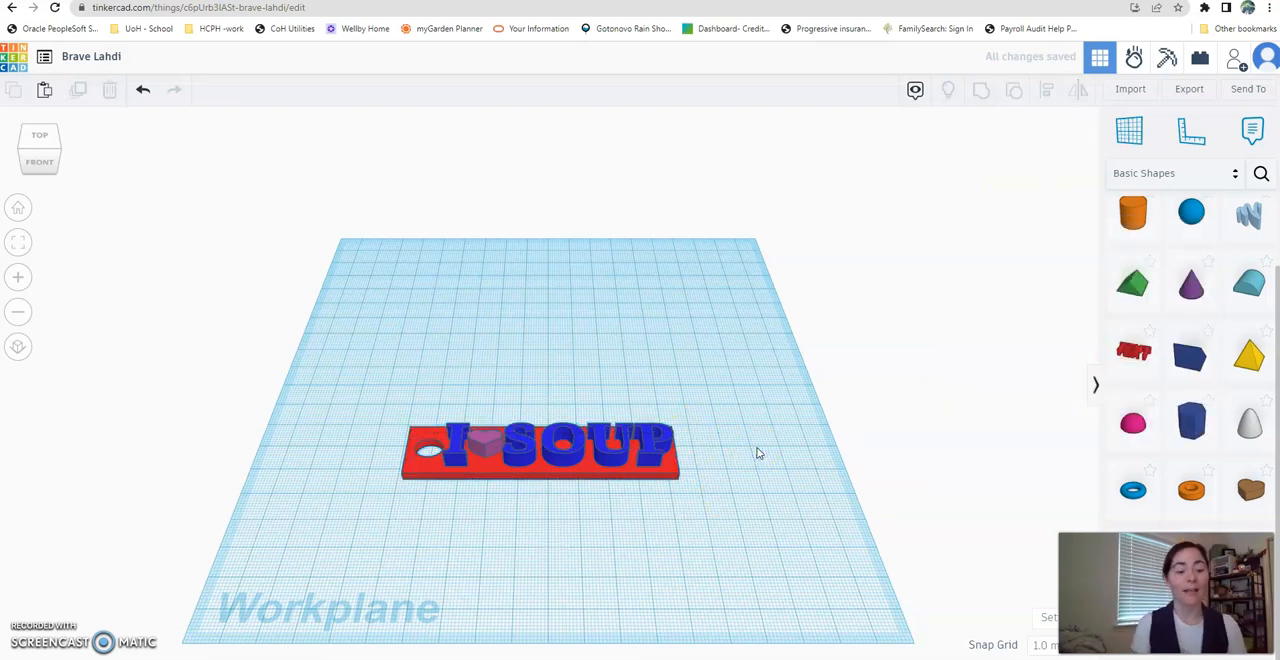
drag(546, 445, 546, 393)
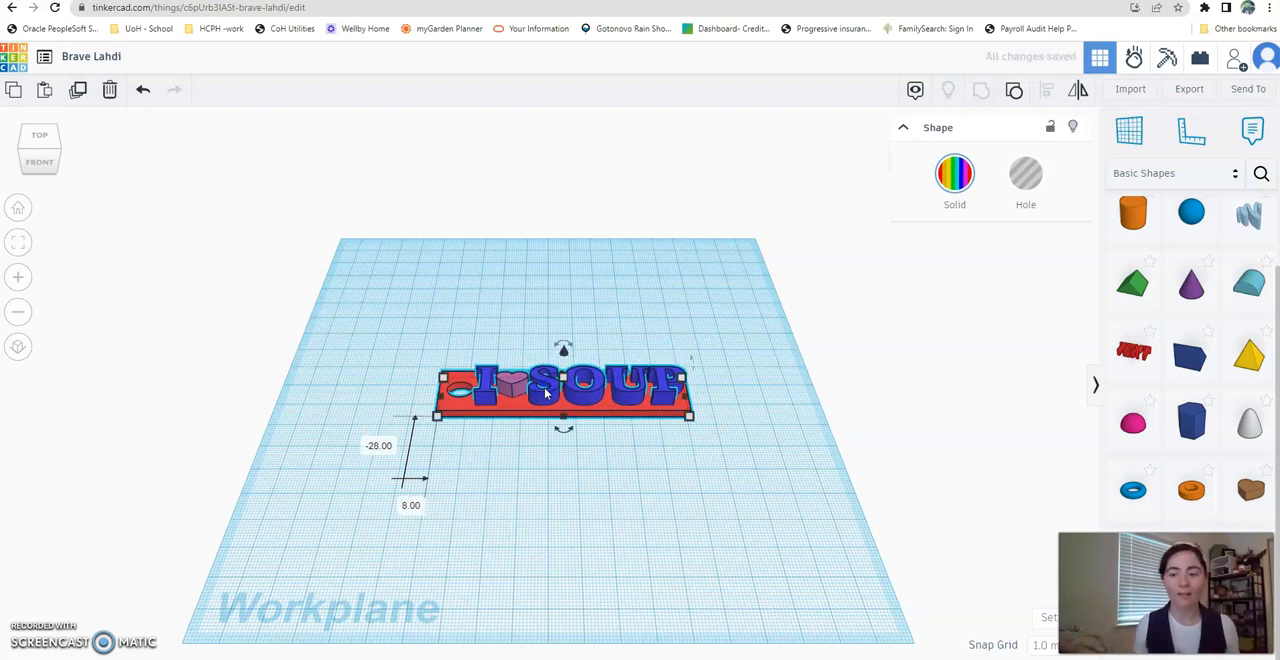